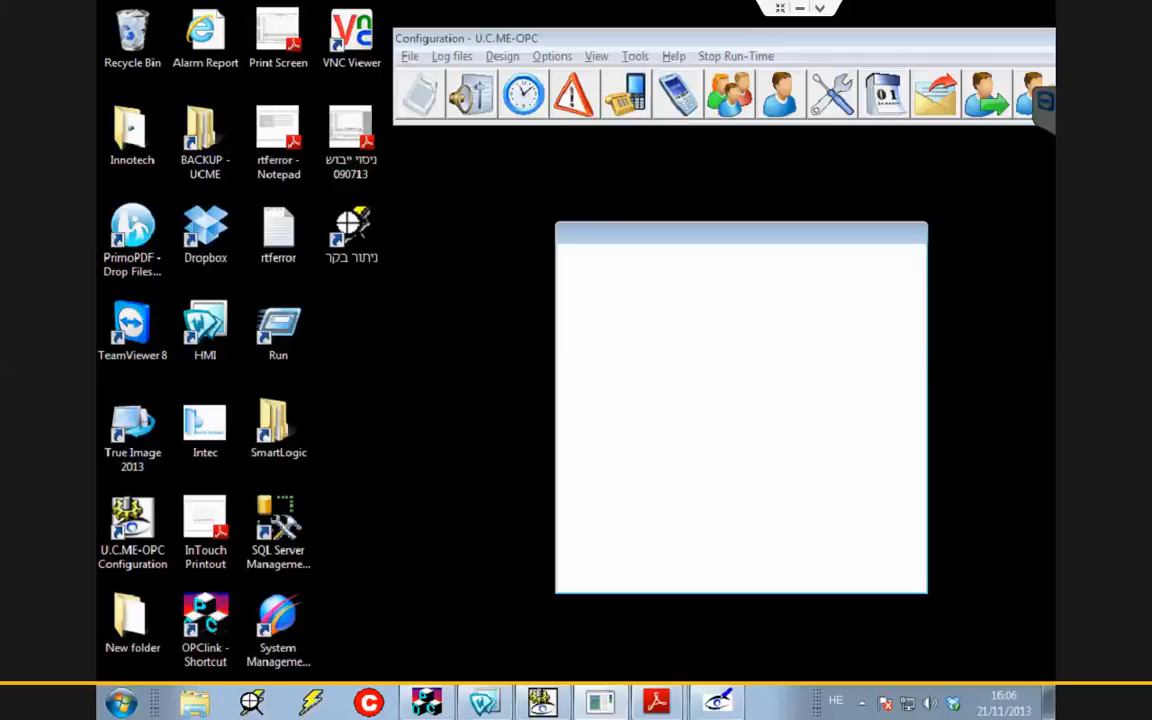
Open EtherMate, choose the Intel(R) 82579V Gigabit Network Connection adaptor, inspect converter 192.168.2.94's basic configuration, and close EtherMate
left_click(351, 232)
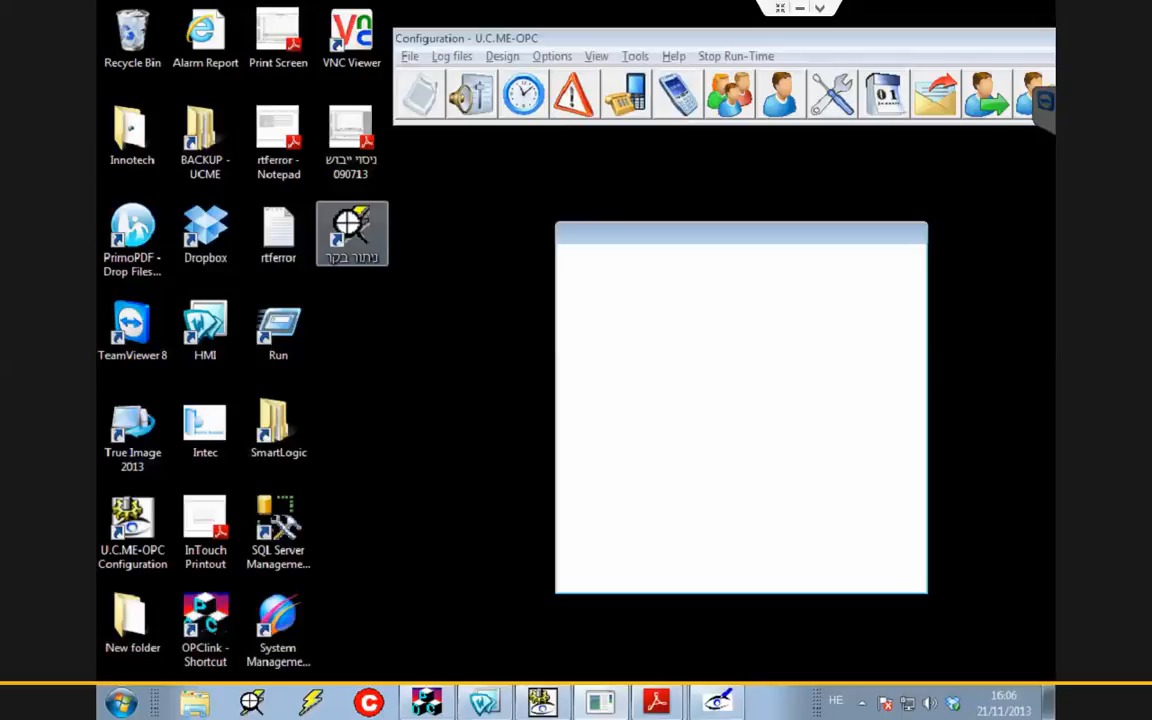
left_click(121, 702)
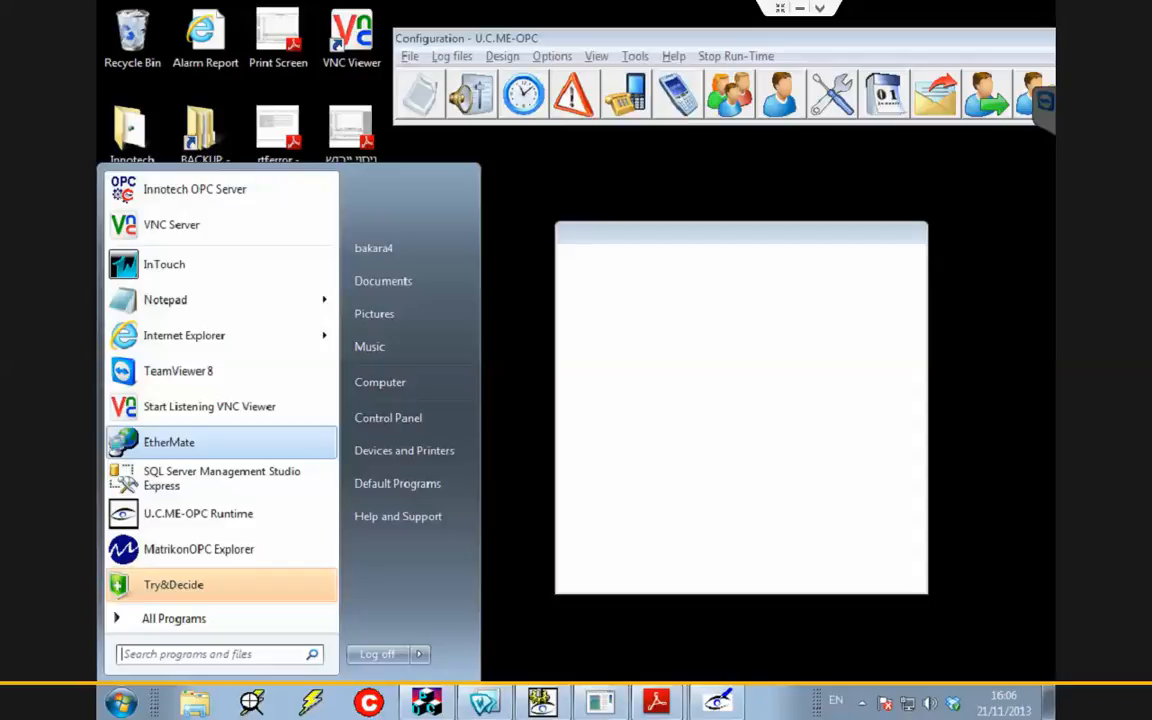
left_click(200, 442)
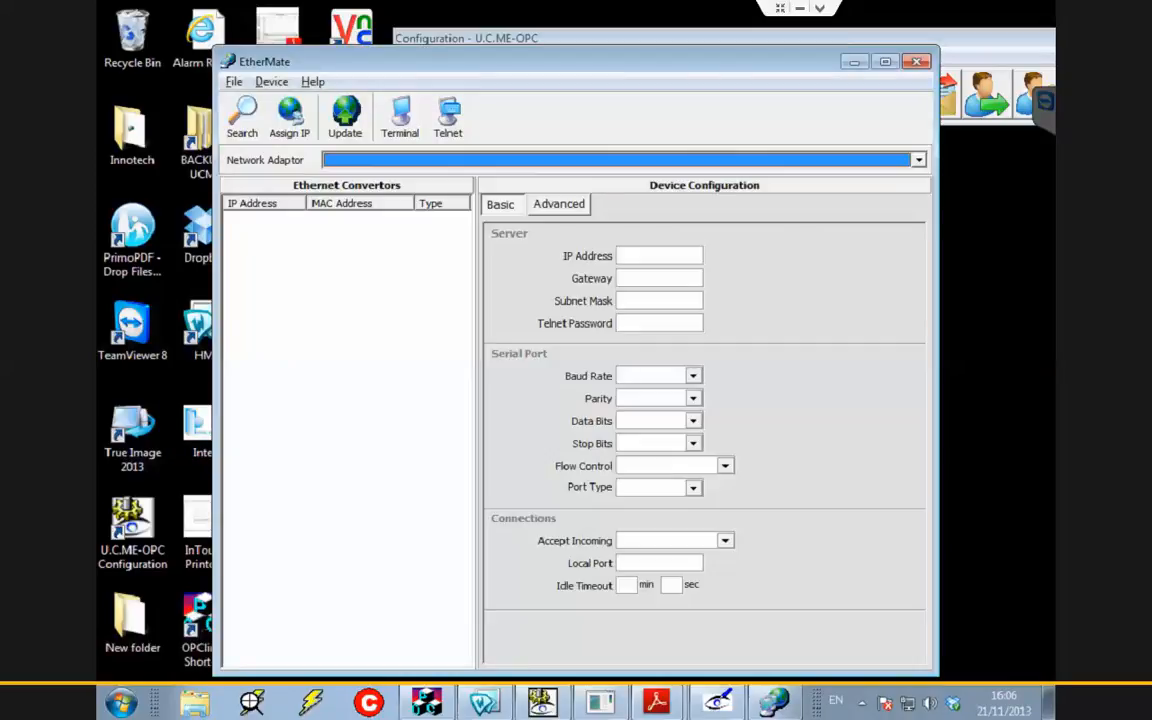
left_click(918, 160)
left_click(423, 177)
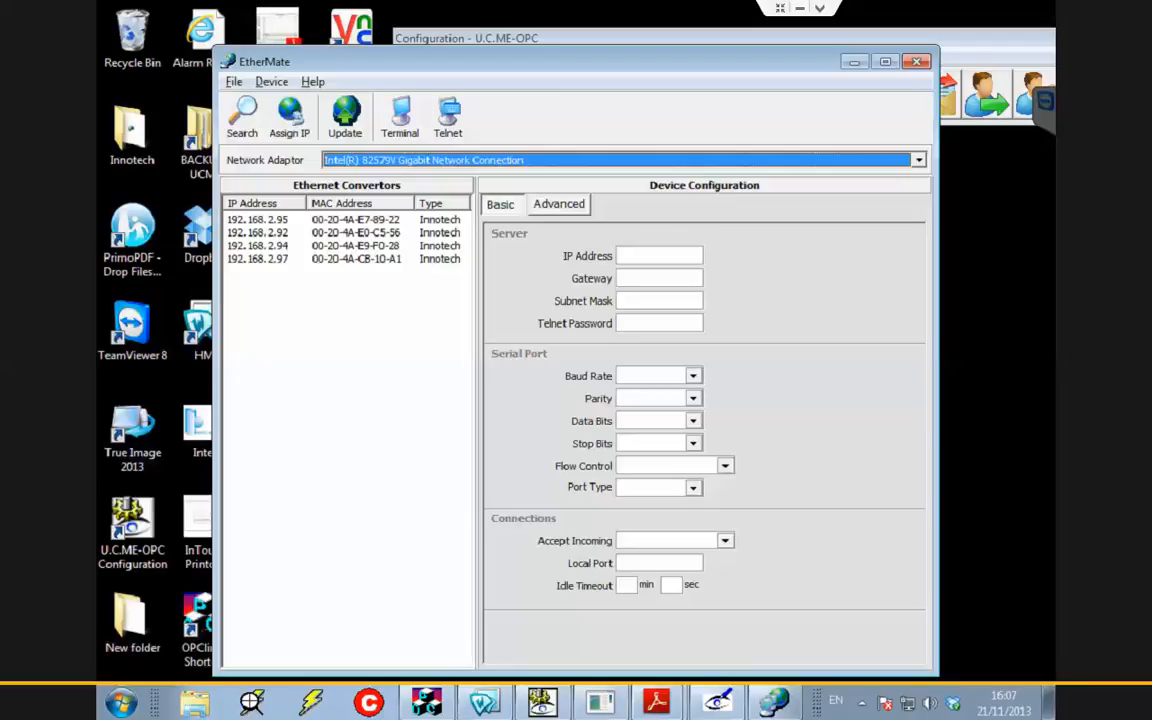
left_click(260, 246)
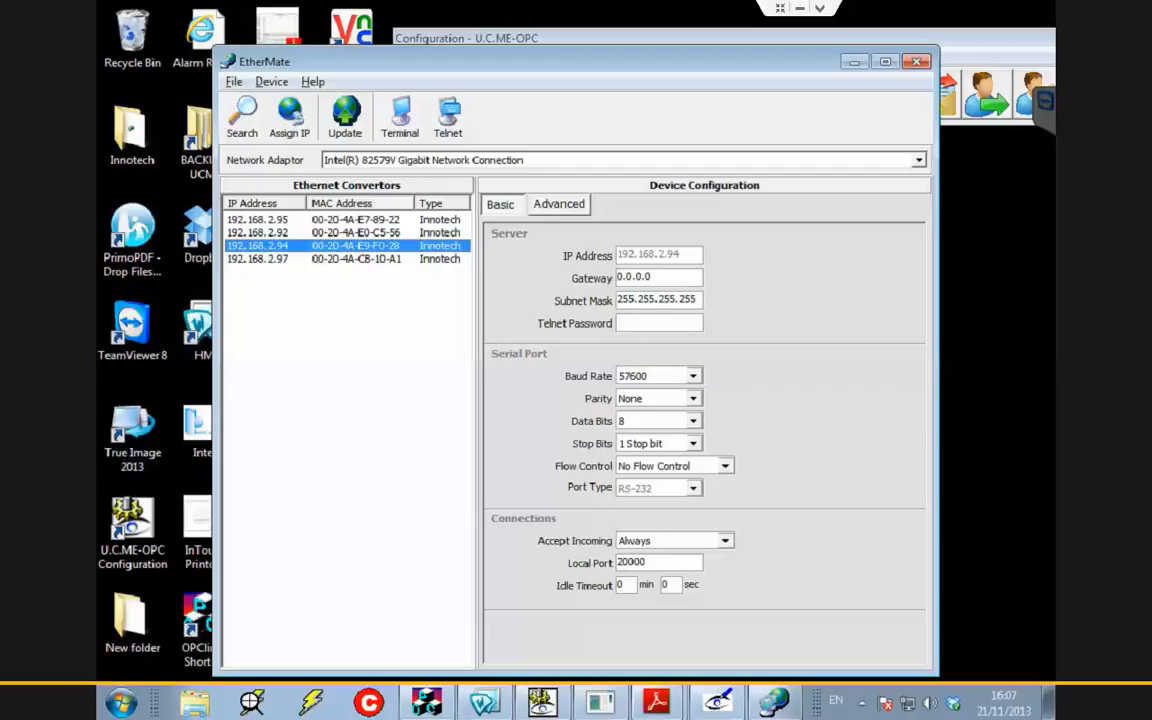
key("alt+F4")
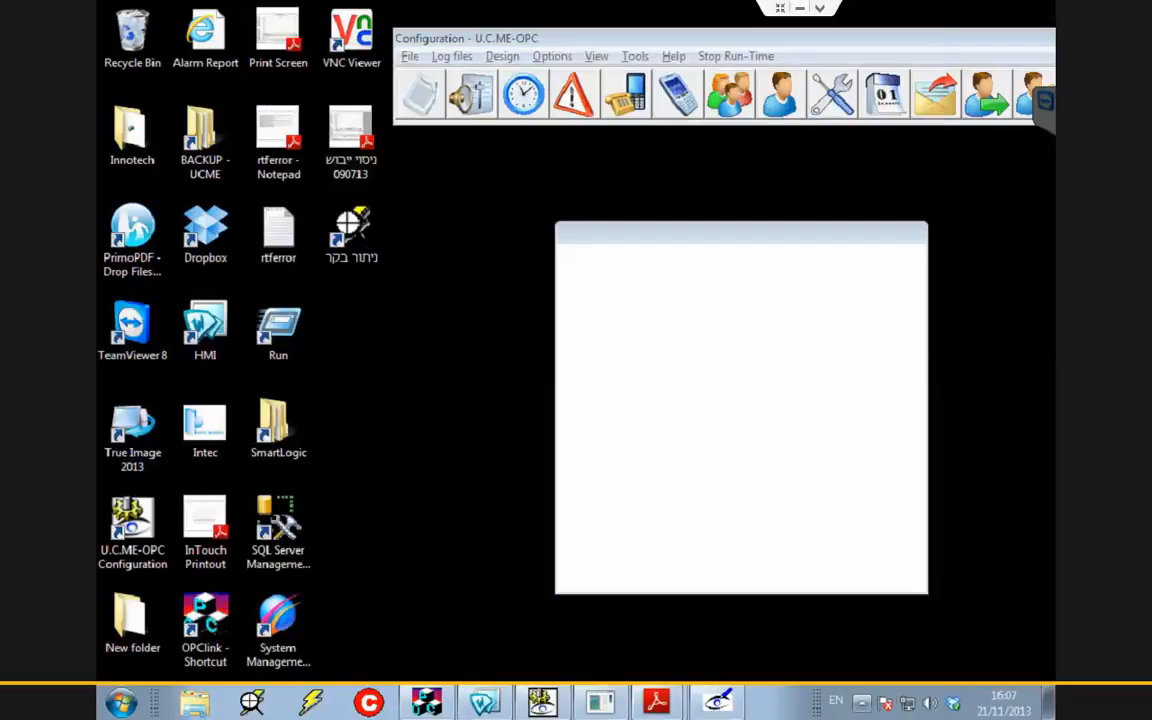
Open the running Innotech iComm server window and view the device list for connection CNVE5-DDC789
left_click(861, 702)
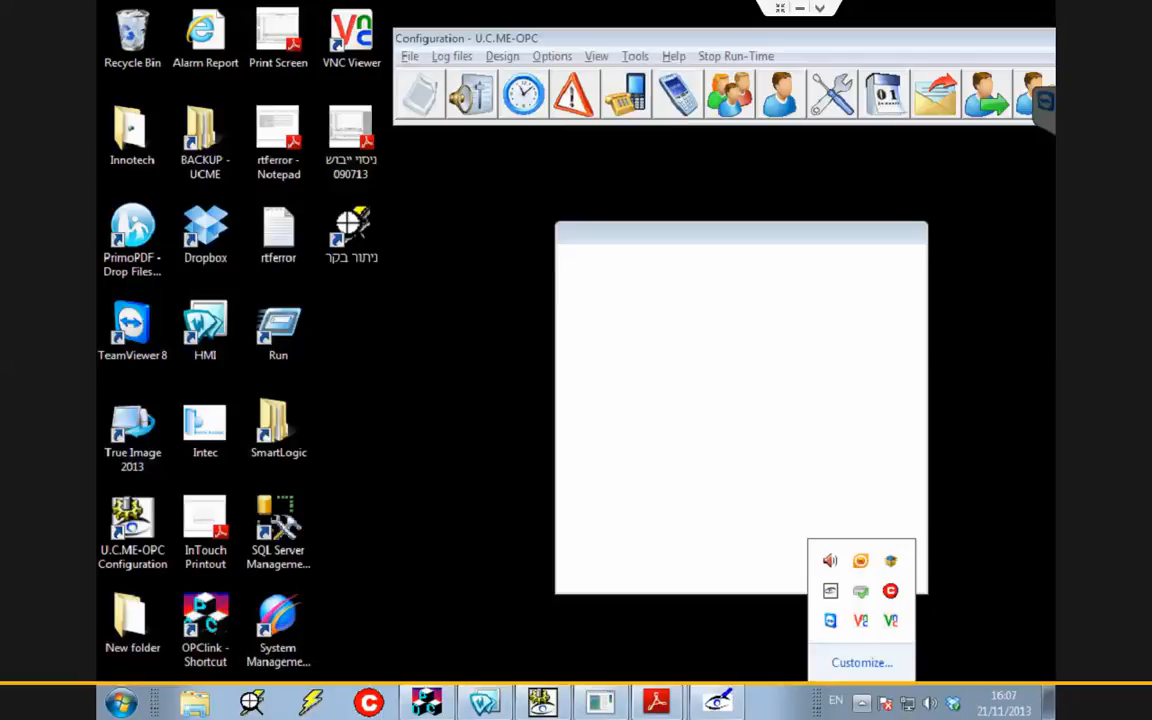
key("Escape")
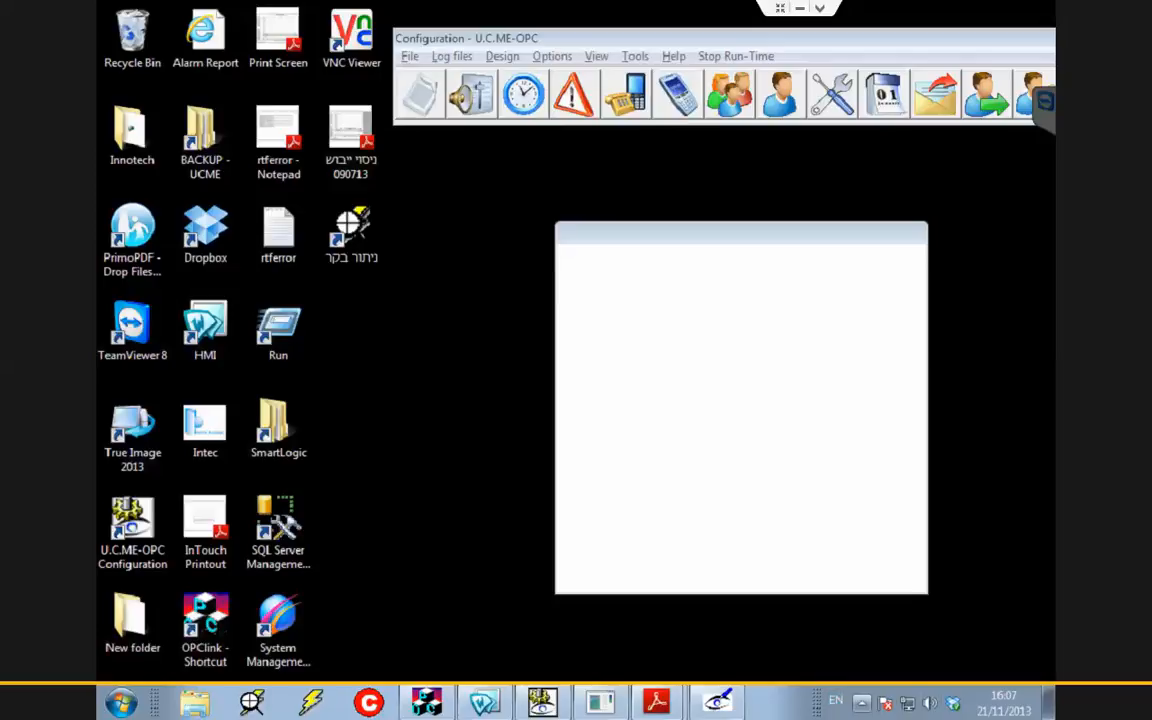
left_click(861, 703)
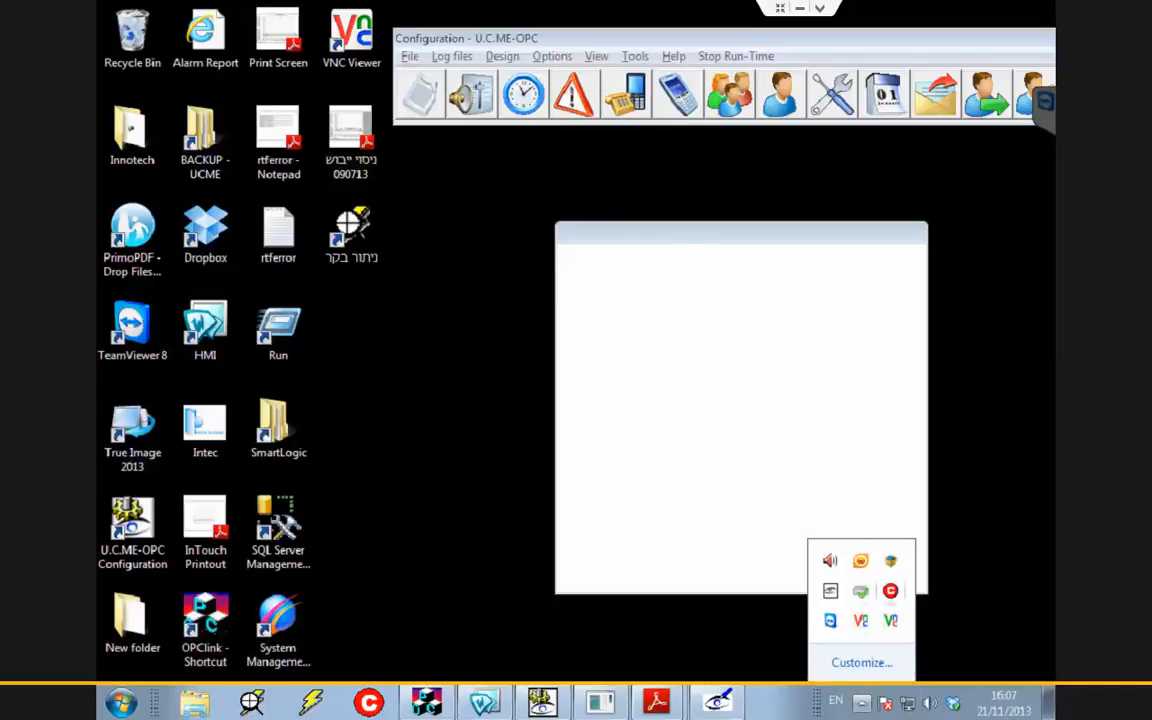
double_click(890, 591)
left_click(182, 169)
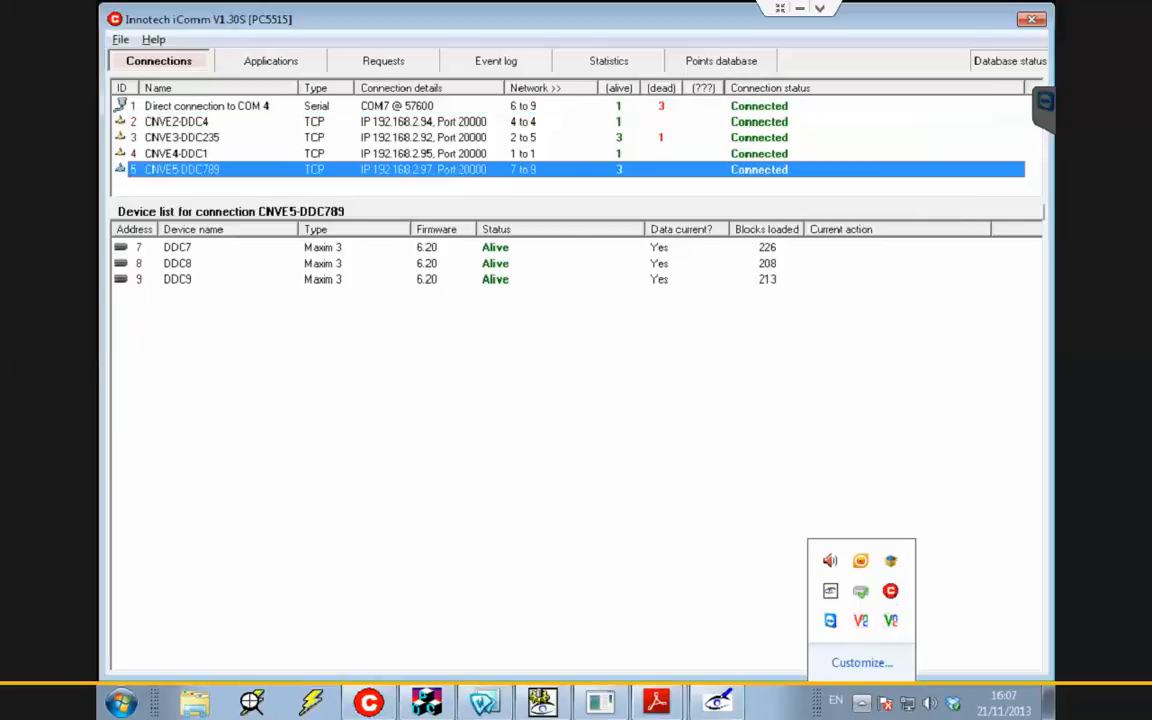
View the General and Network properties for a new TCP/IP connection without adding it
right_click(156, 185)
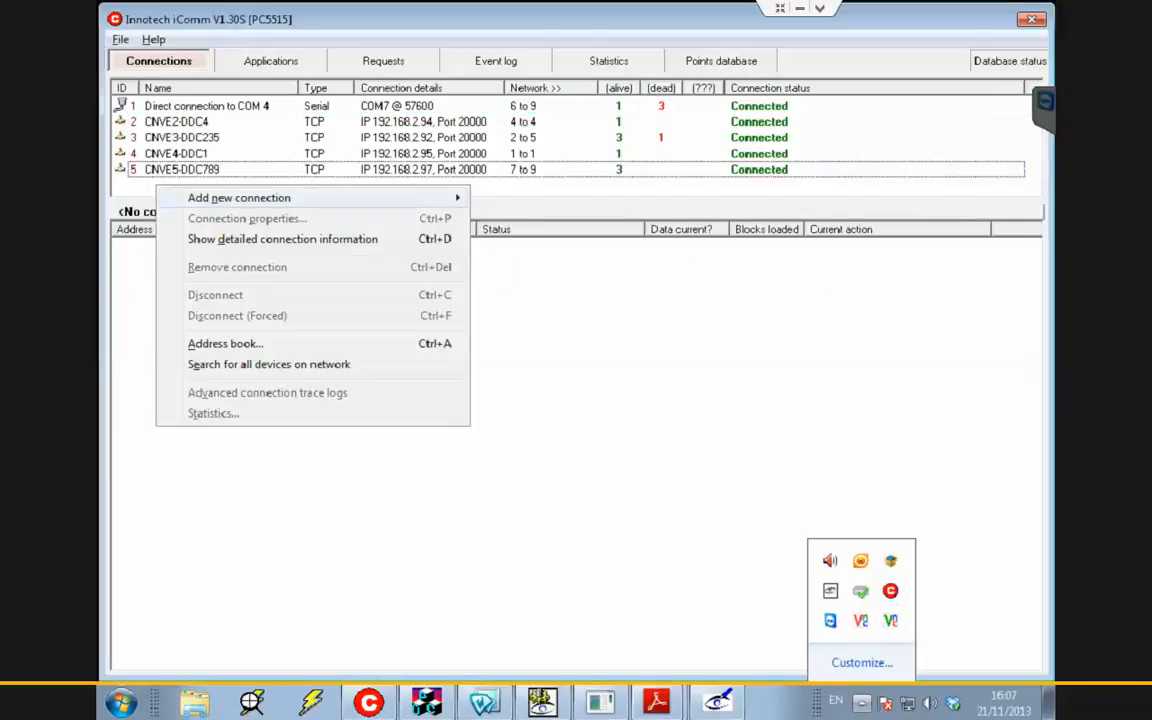
mouse_move(240, 198)
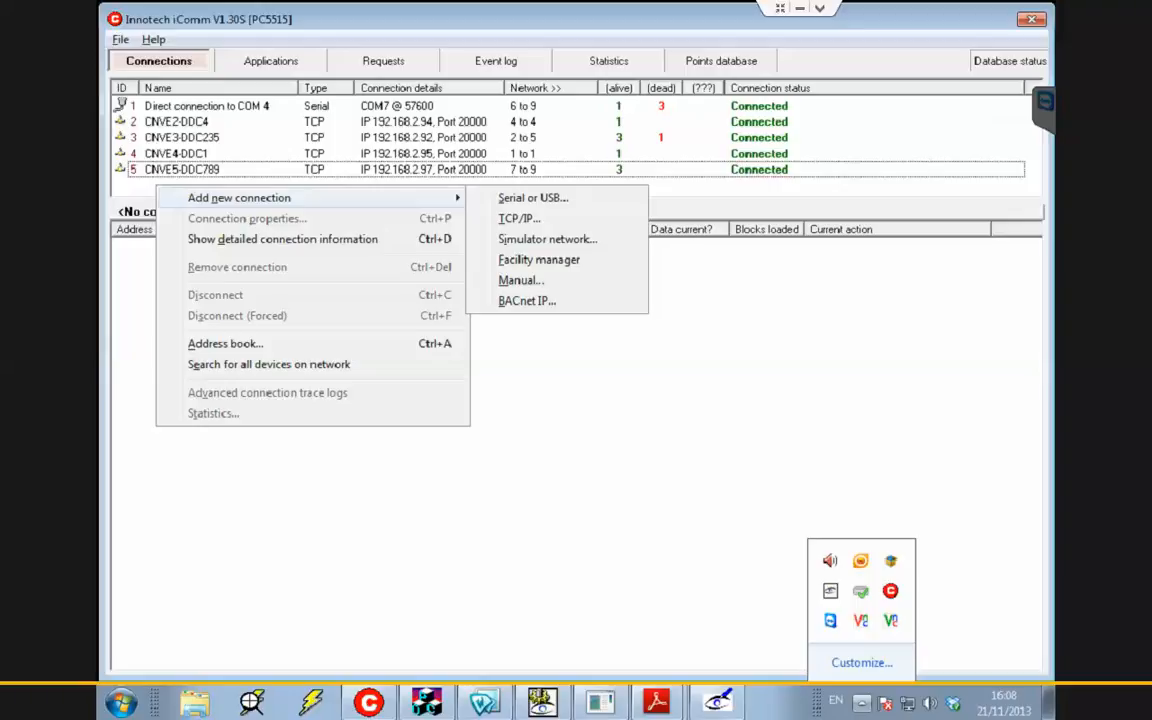
left_click(519, 218)
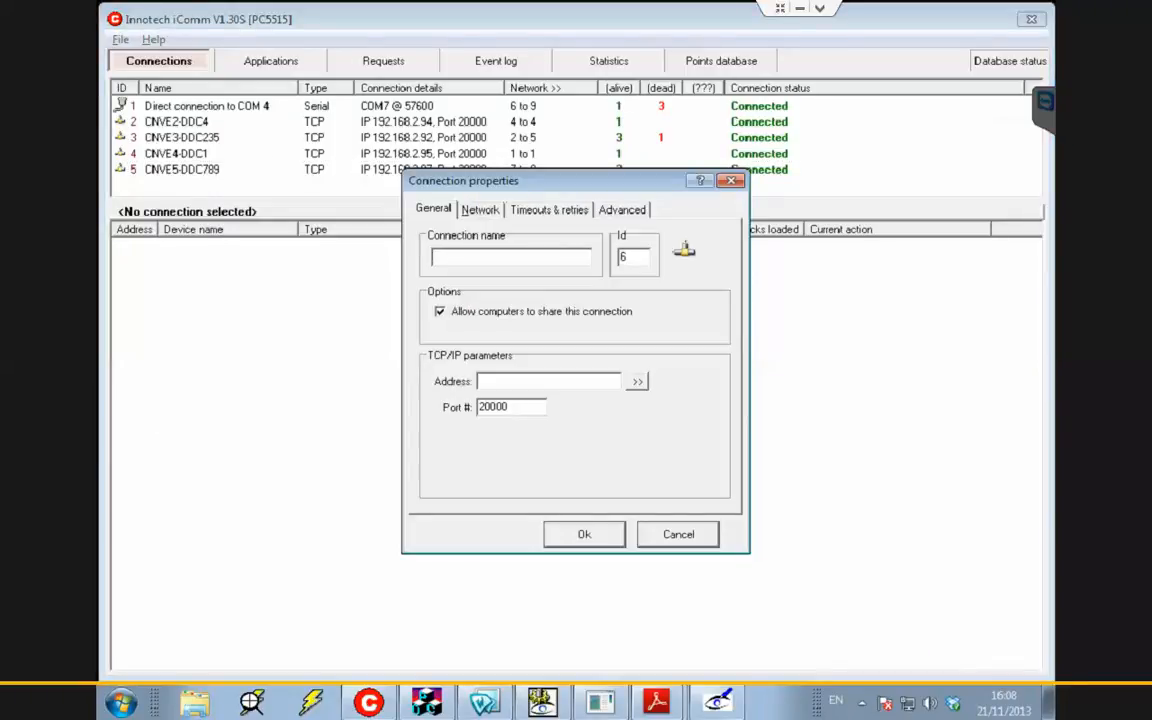
left_click(480, 210)
left_click(678, 534)
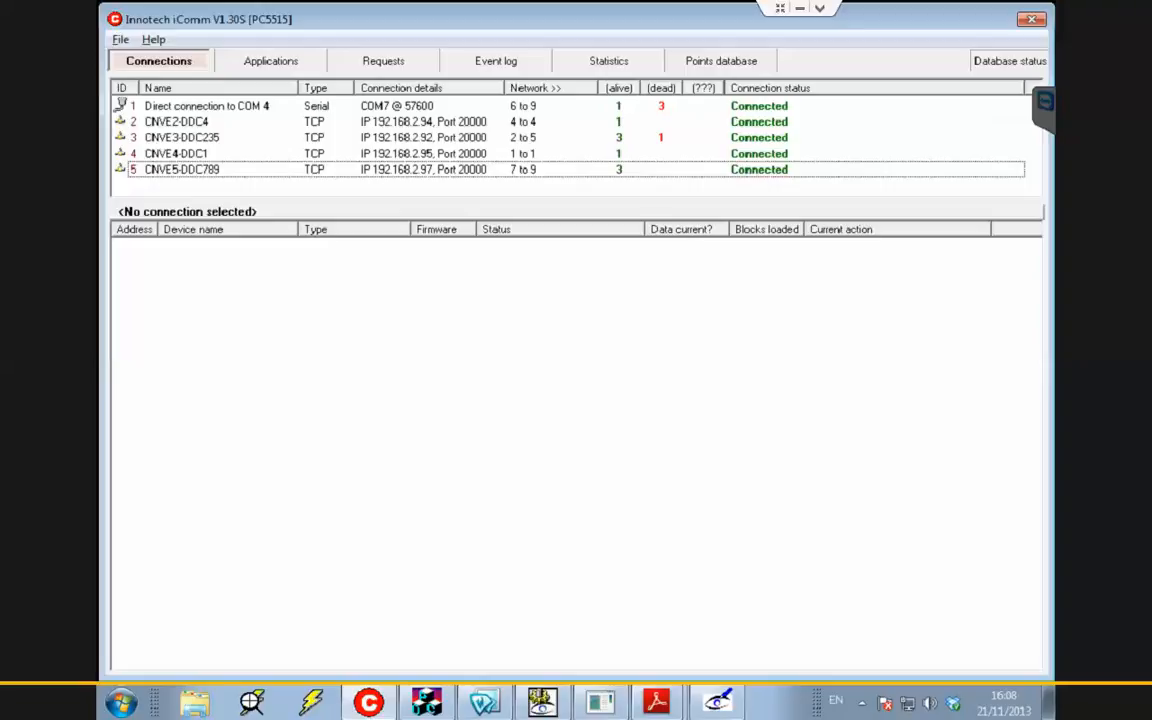
Switch to OPCLink, list all SLOW topic items in the Data Monitor instead of errors only, and view the quality details of 104_TT_498_ADEL
left_click(427, 702)
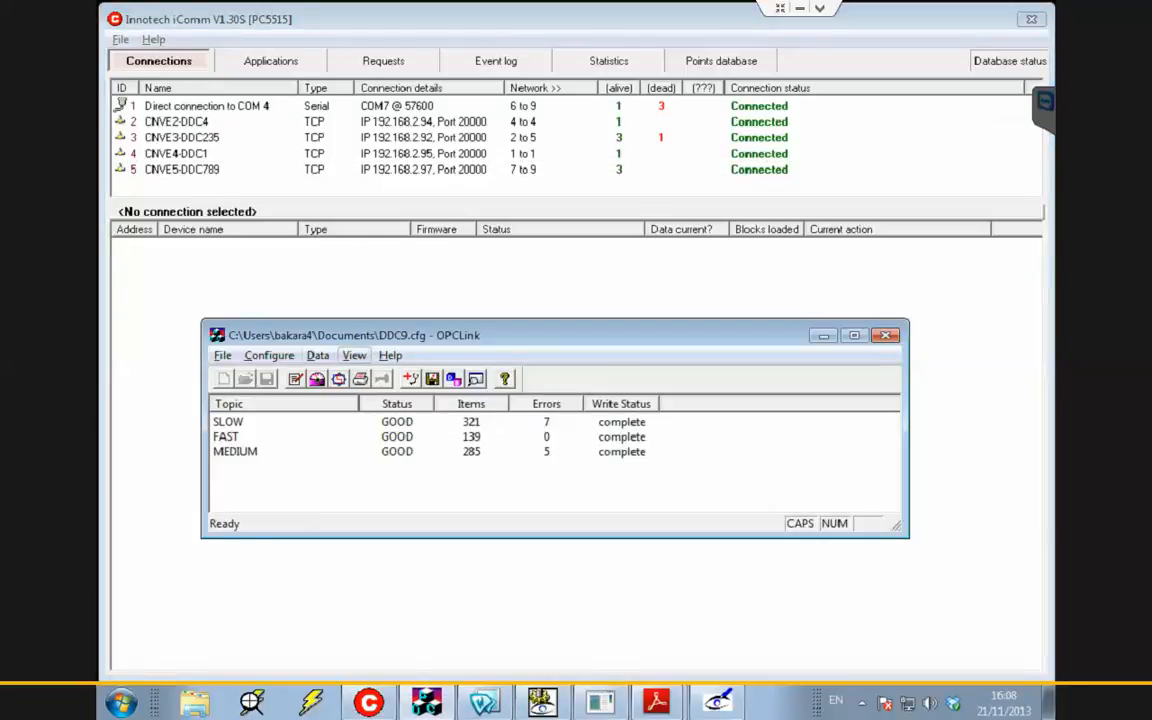
left_click(317, 355)
left_click(365, 375)
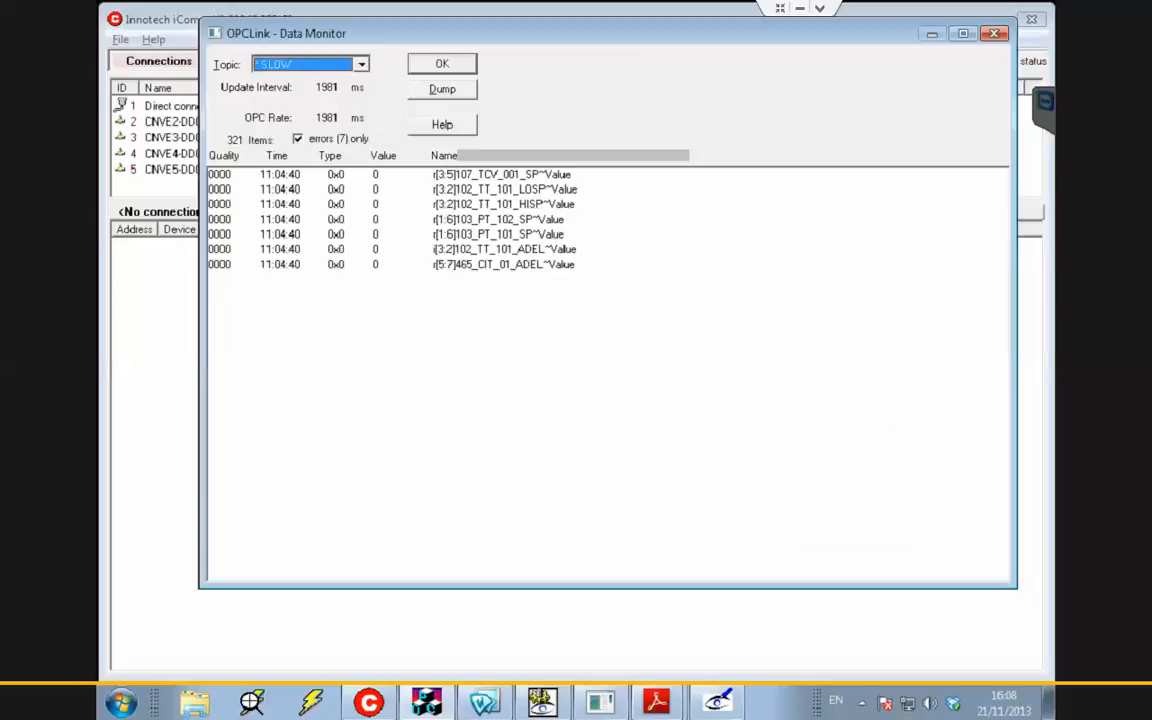
left_click(361, 64)
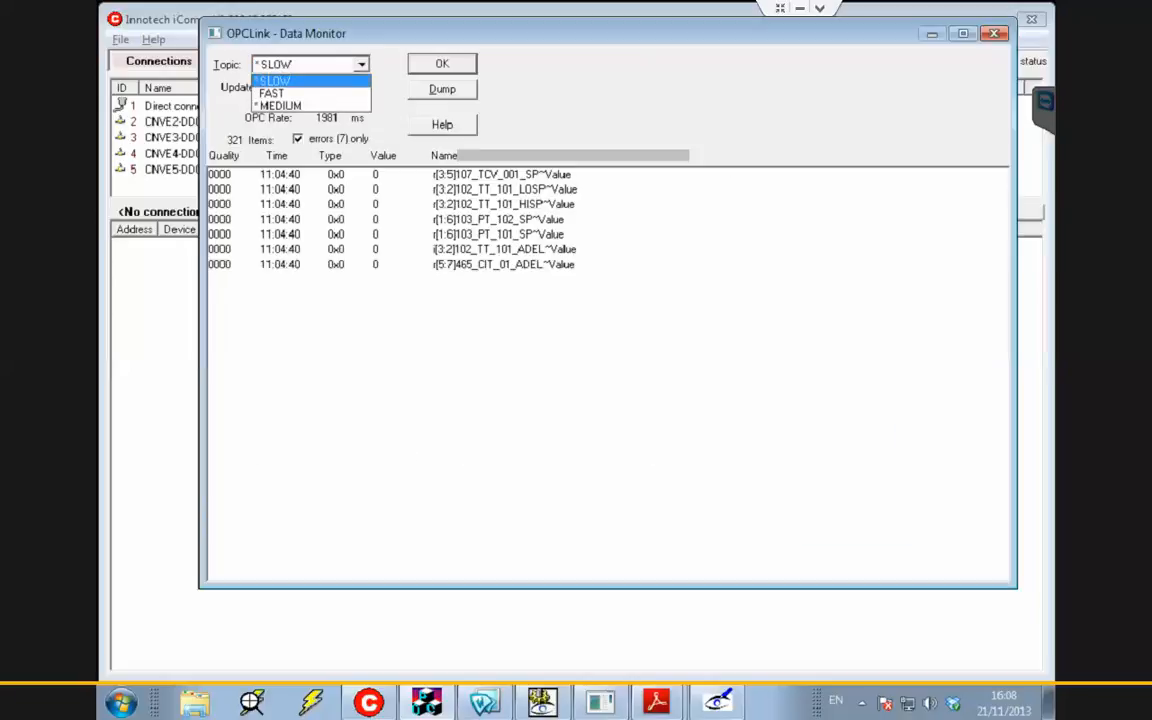
left_click(276, 80)
left_click(298, 139)
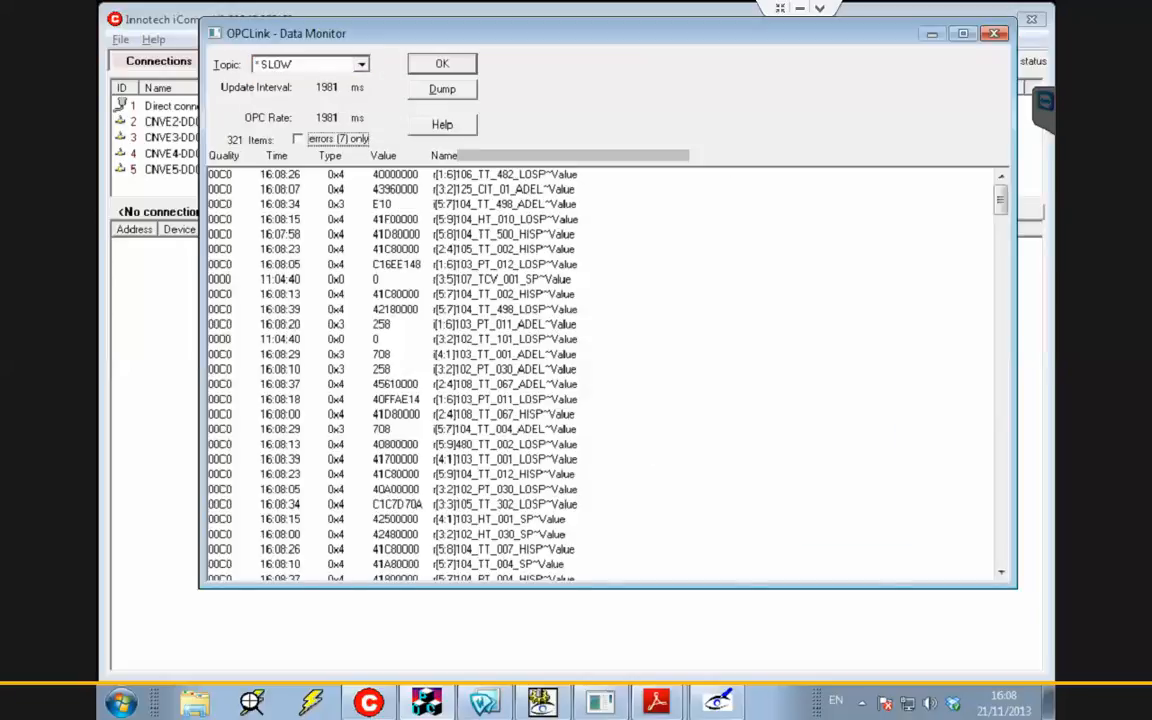
double_click(504, 204)
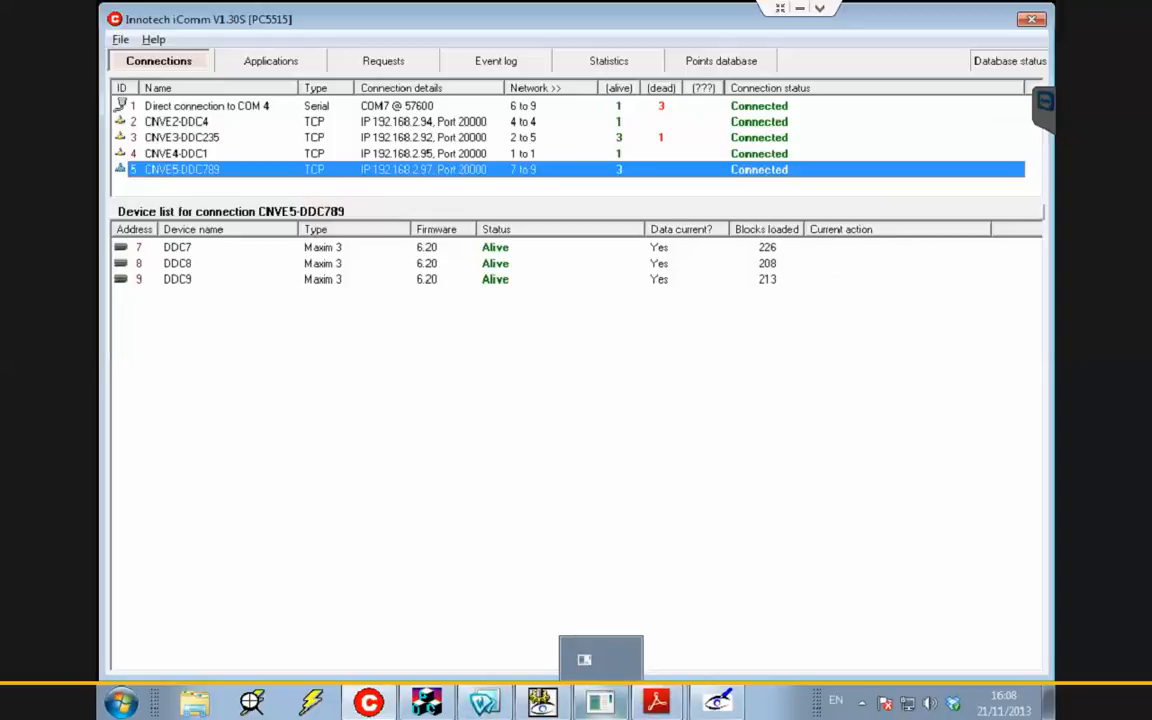
Switch to Innotech MAXMon and set up communications through CNVE5-DDC789 using the Network (iComm search) topology
mouse_move(656, 702)
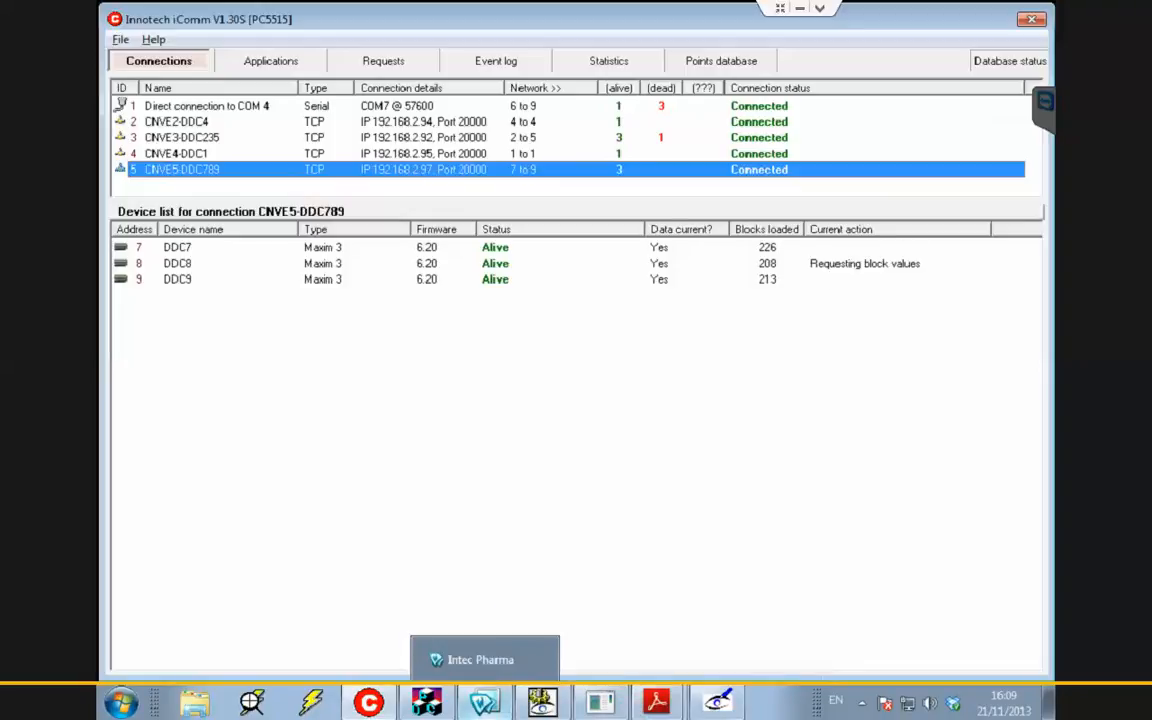
left_click(426, 702)
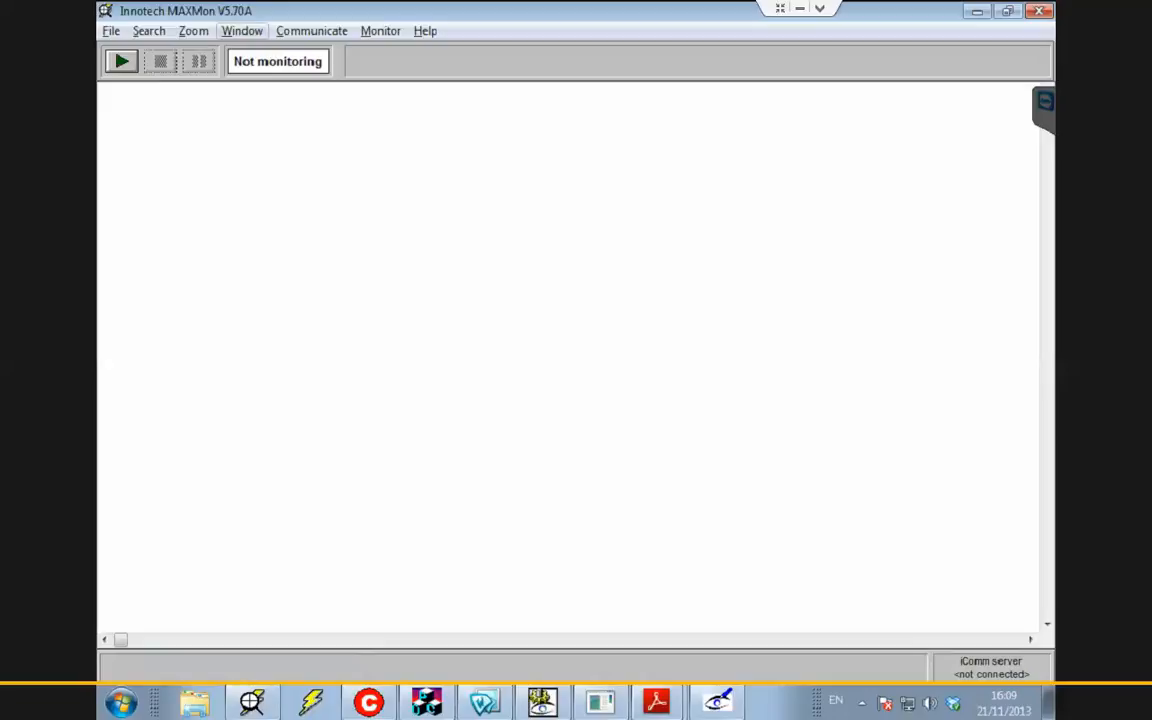
left_click(312, 31)
key("Return")
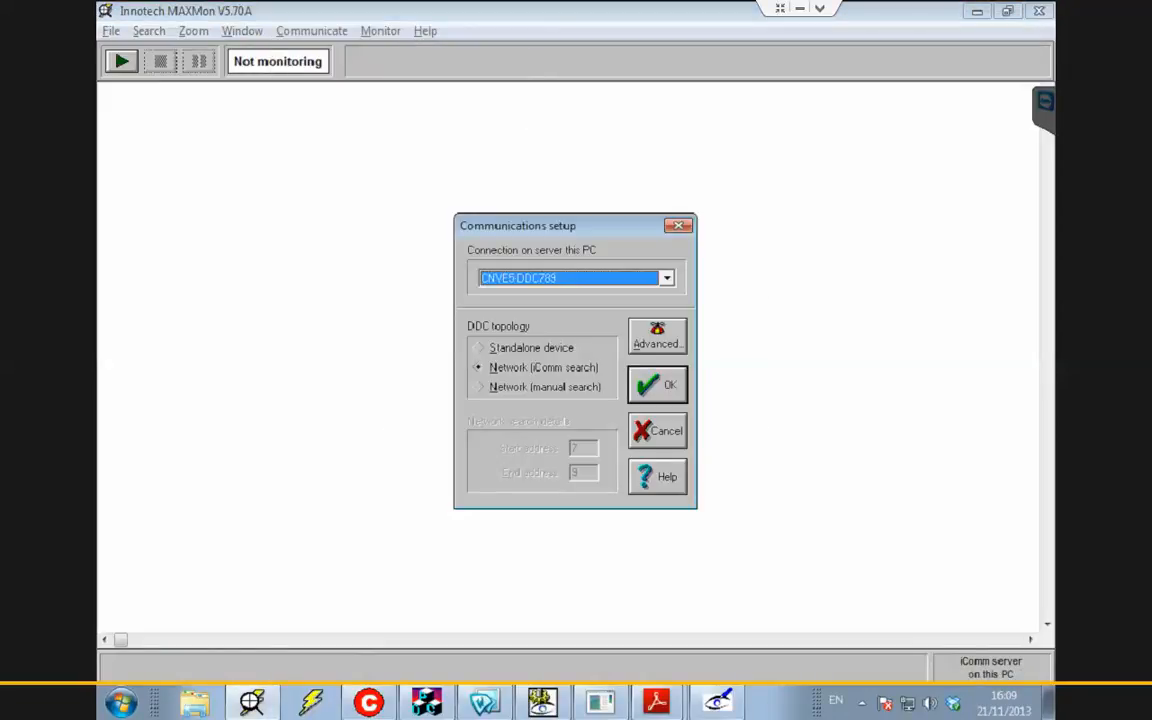
left_click(667, 278)
key("Down")
key("Return")
key("Return")
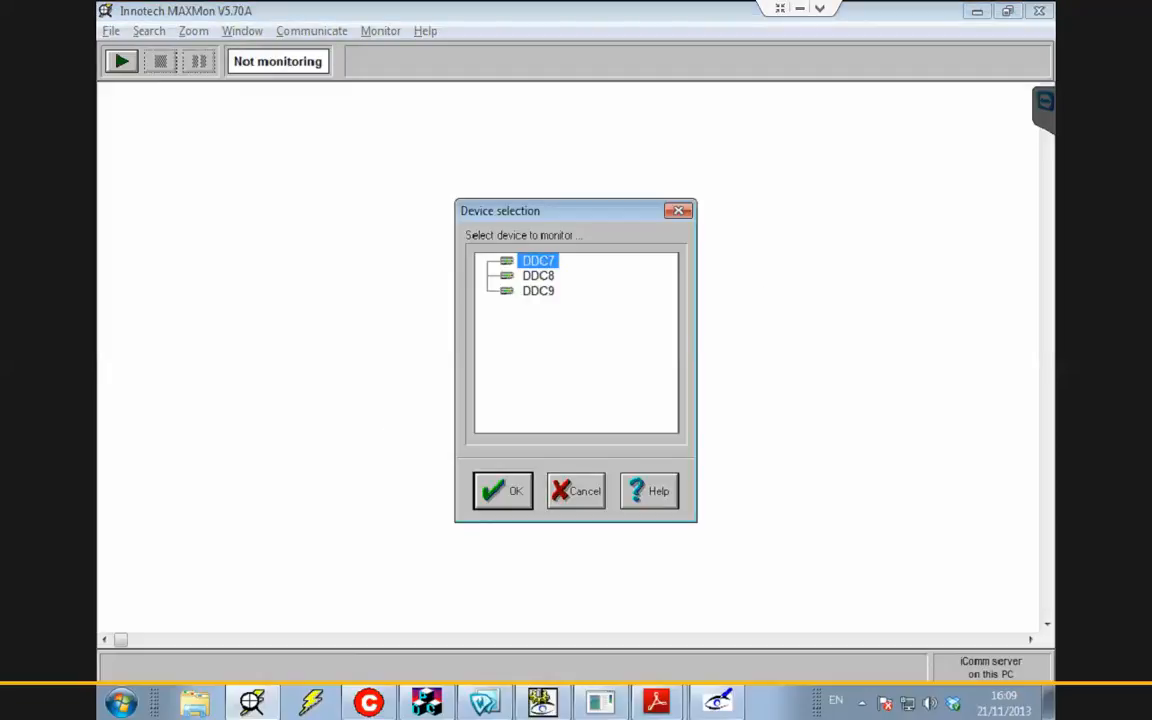
Select DDC7 as the device to monitor, enter the device password and receive its configuration
key("Return")
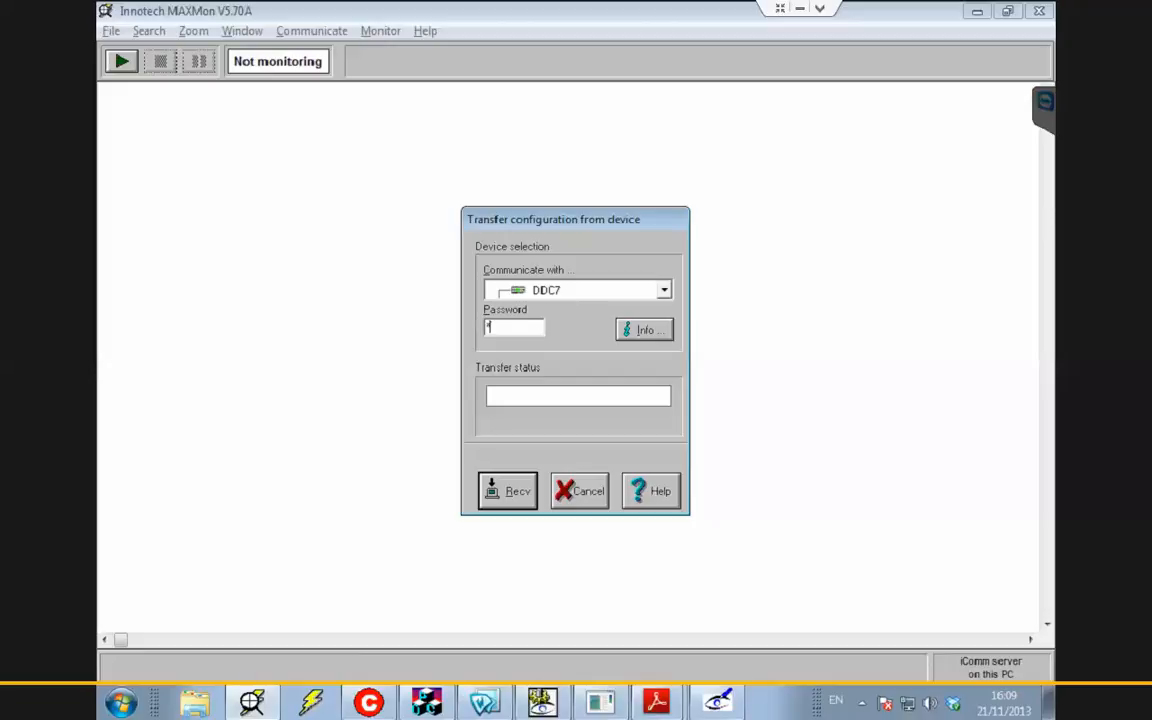
type("******")
key("Return")
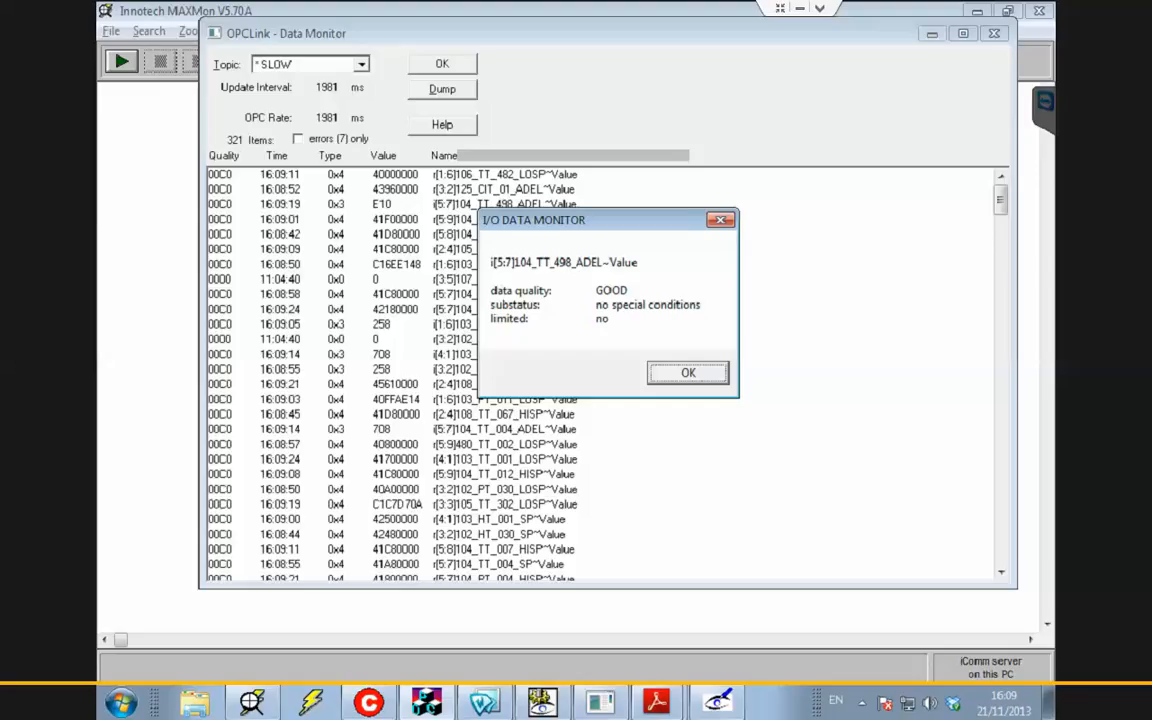
In the OPCLink Data Monitor, check the quality details of 106_TT_482_LOSP and examine the SLOW topic's items to the end of the list
key("Return")
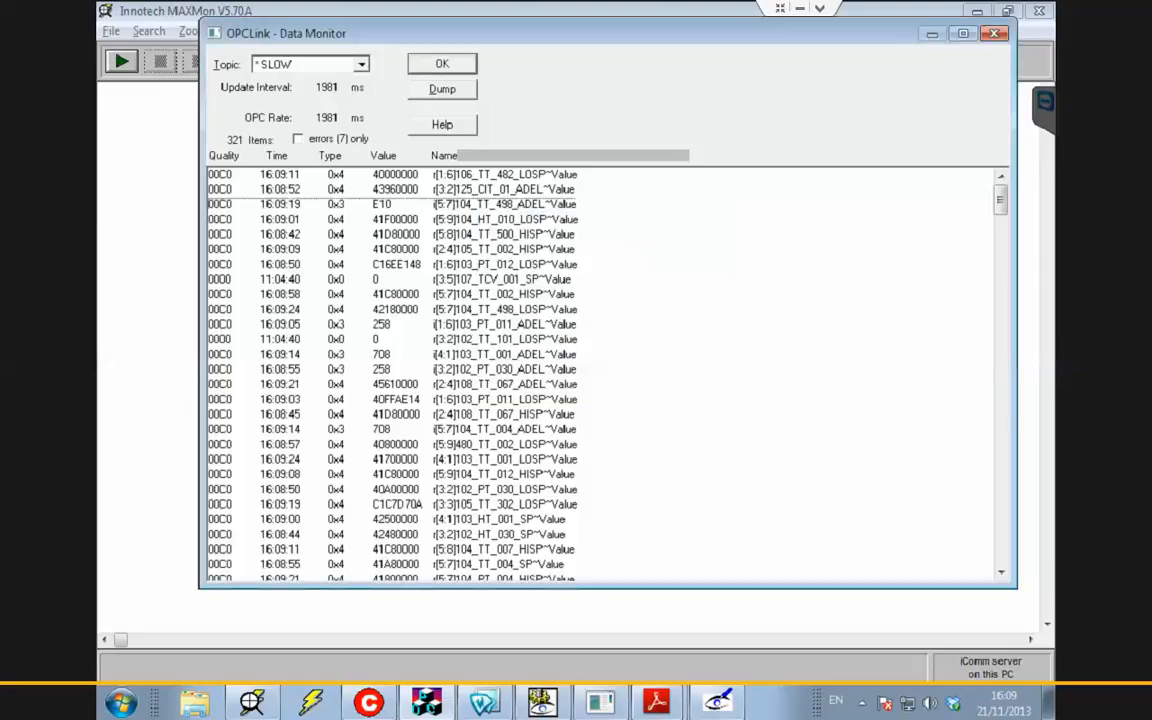
key("Return")
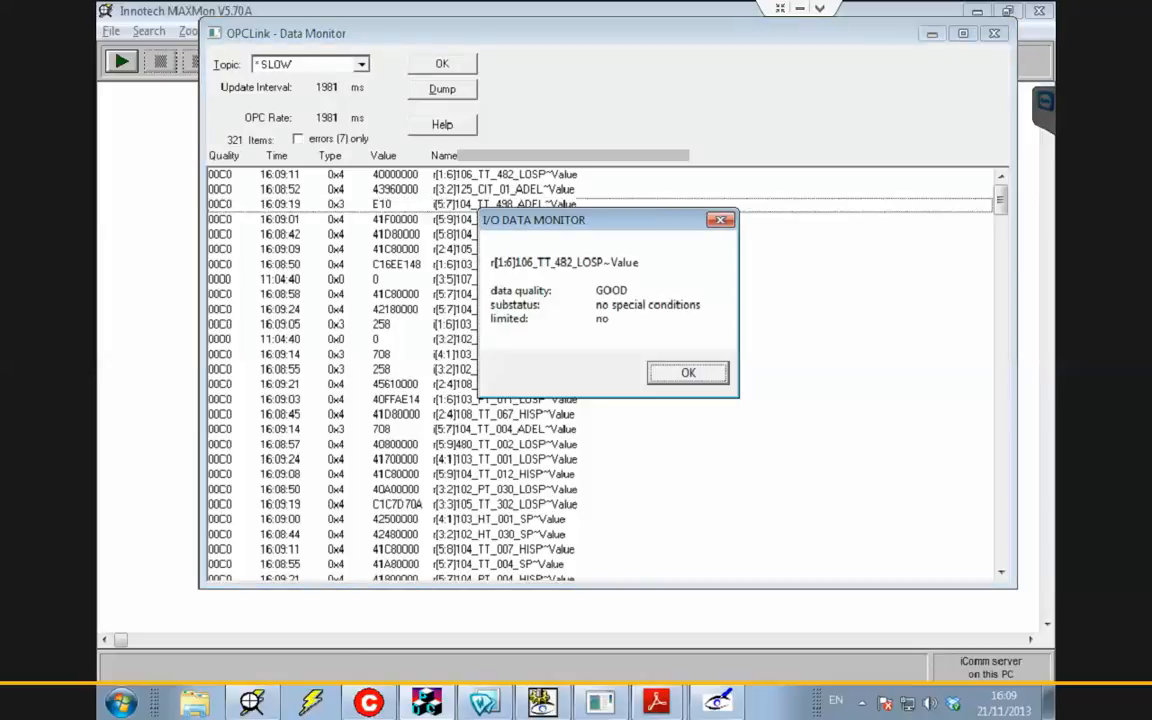
key("Return")
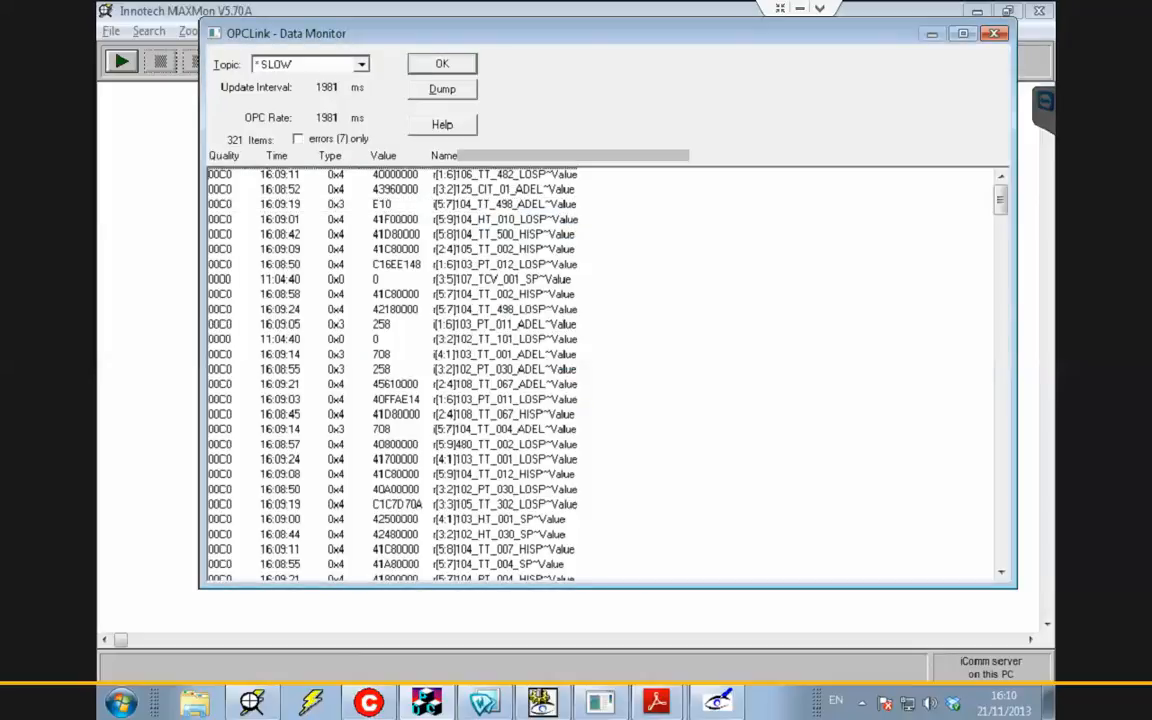
left_click(1000, 572)
left_click(1000, 572)
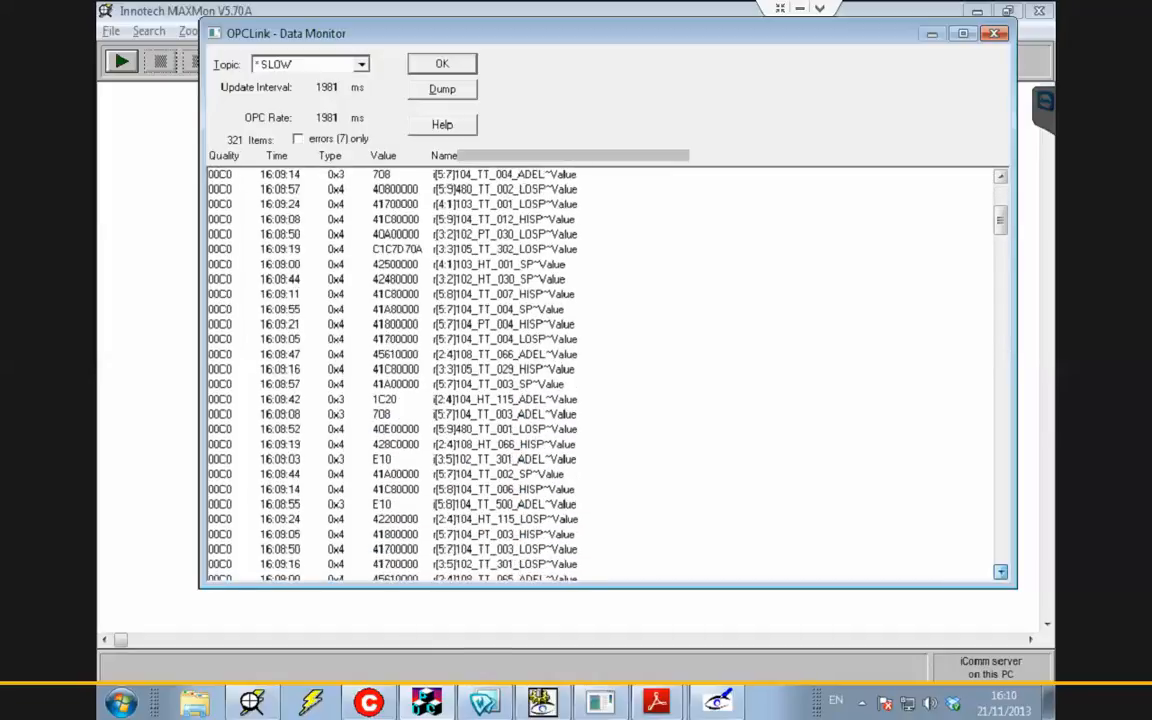
left_click(1000, 550)
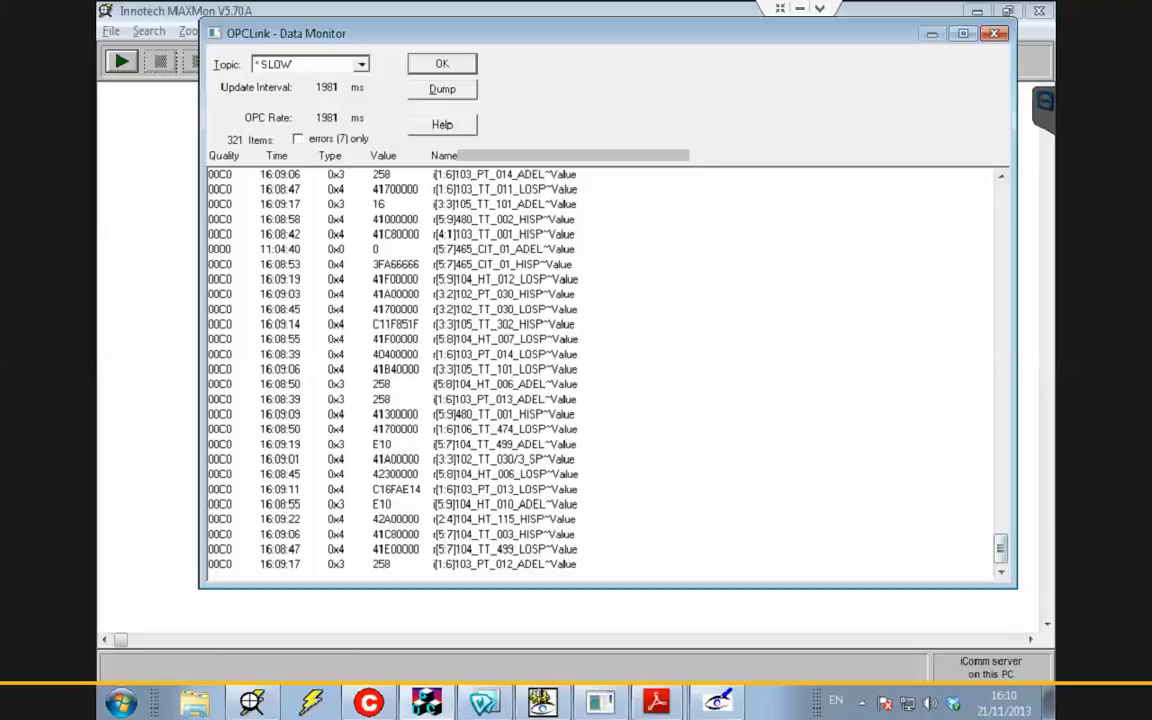
Examine the full item lists of the FAST and MEDIUM topics, and return to the DDC7 diagram in MAXMon
left_click(361, 64)
left_click(272, 93)
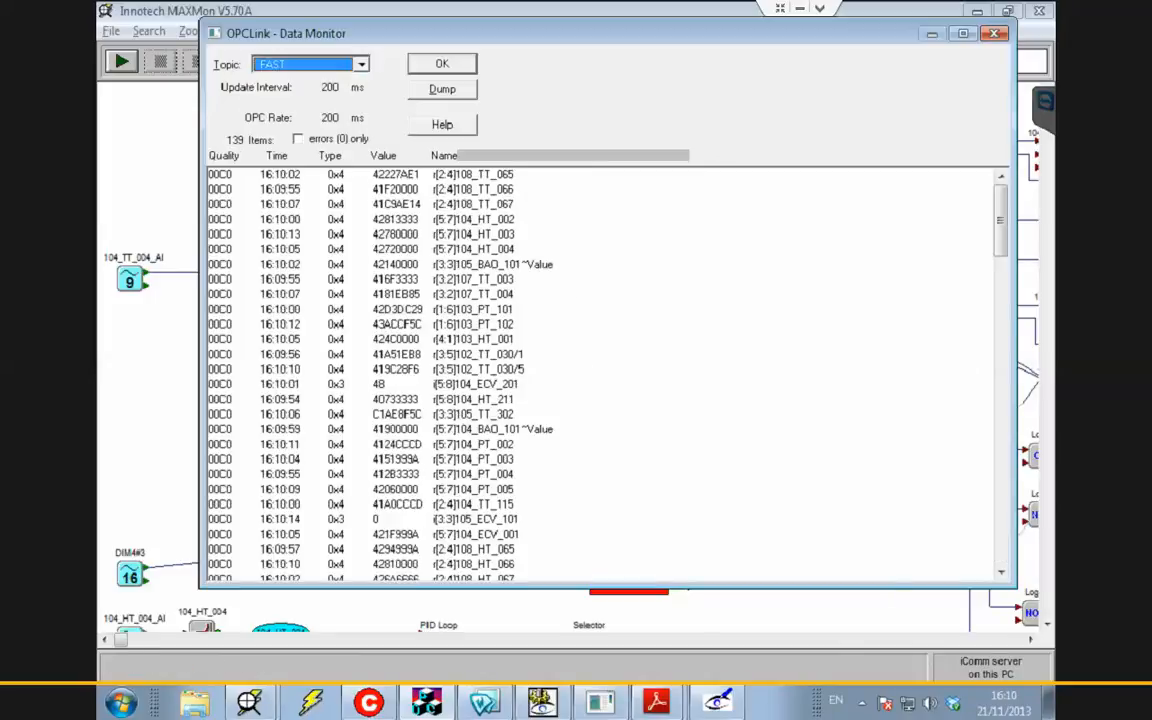
left_click_drag(1001, 221, 1001, 532)
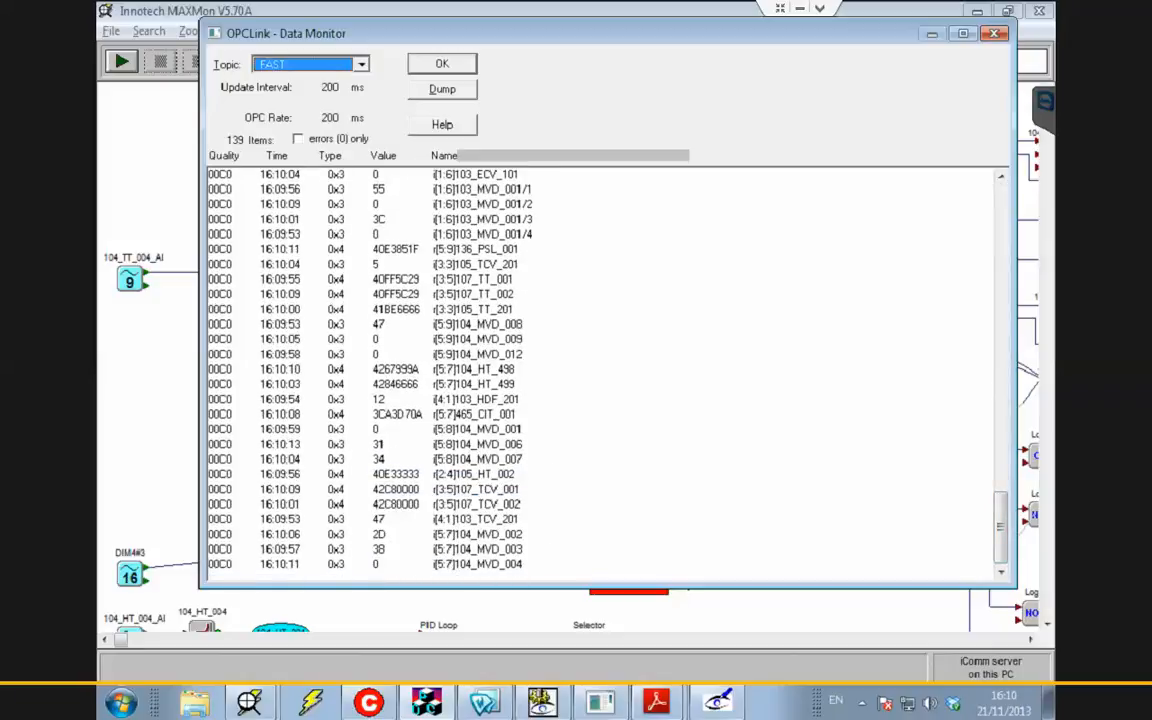
left_click(361, 64)
left_click(281, 106)
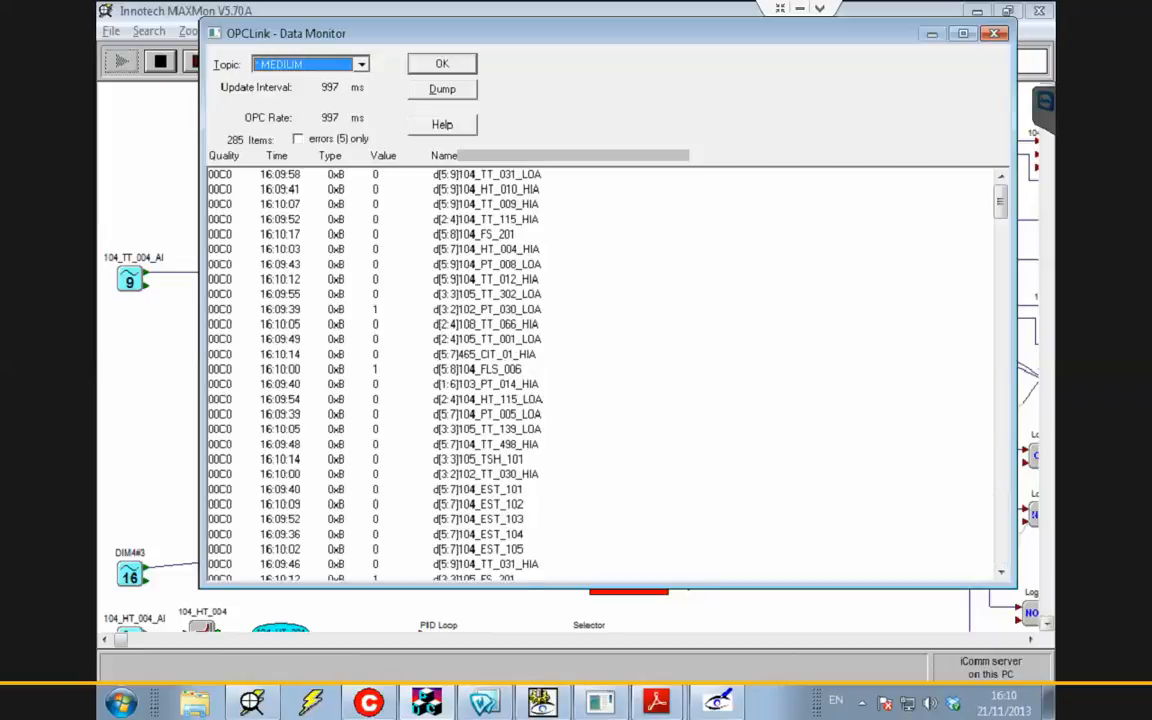
left_click_drag(1000, 202, 1000, 545)
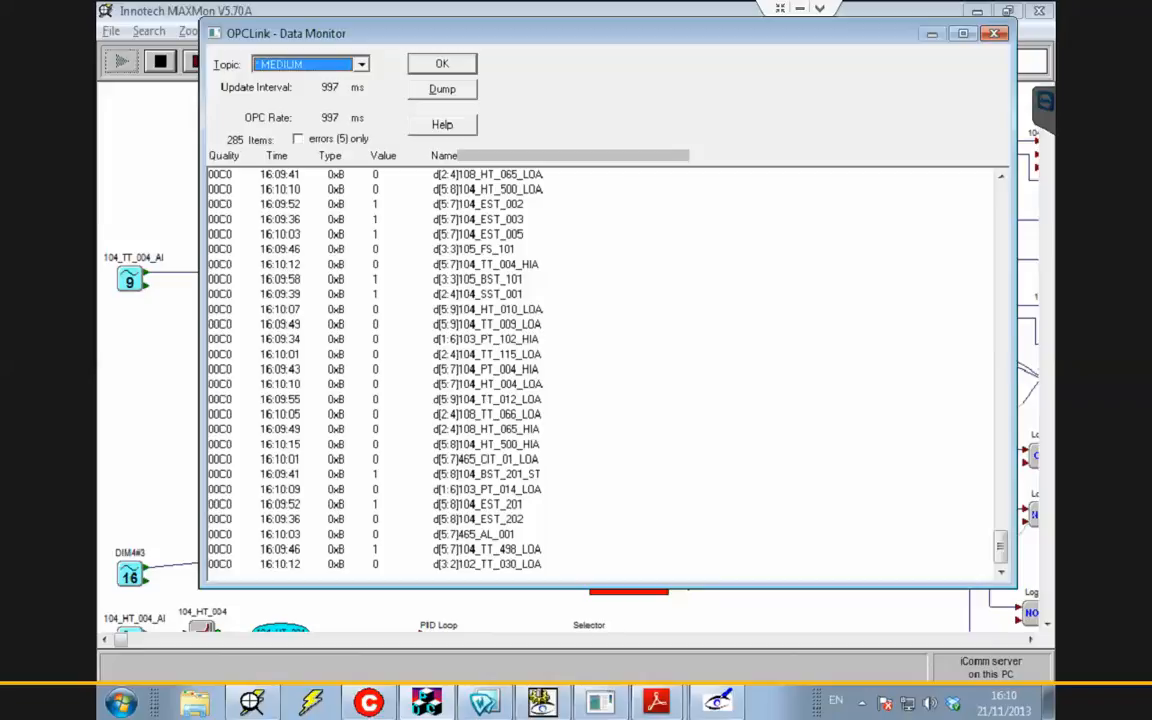
left_click(252, 702)
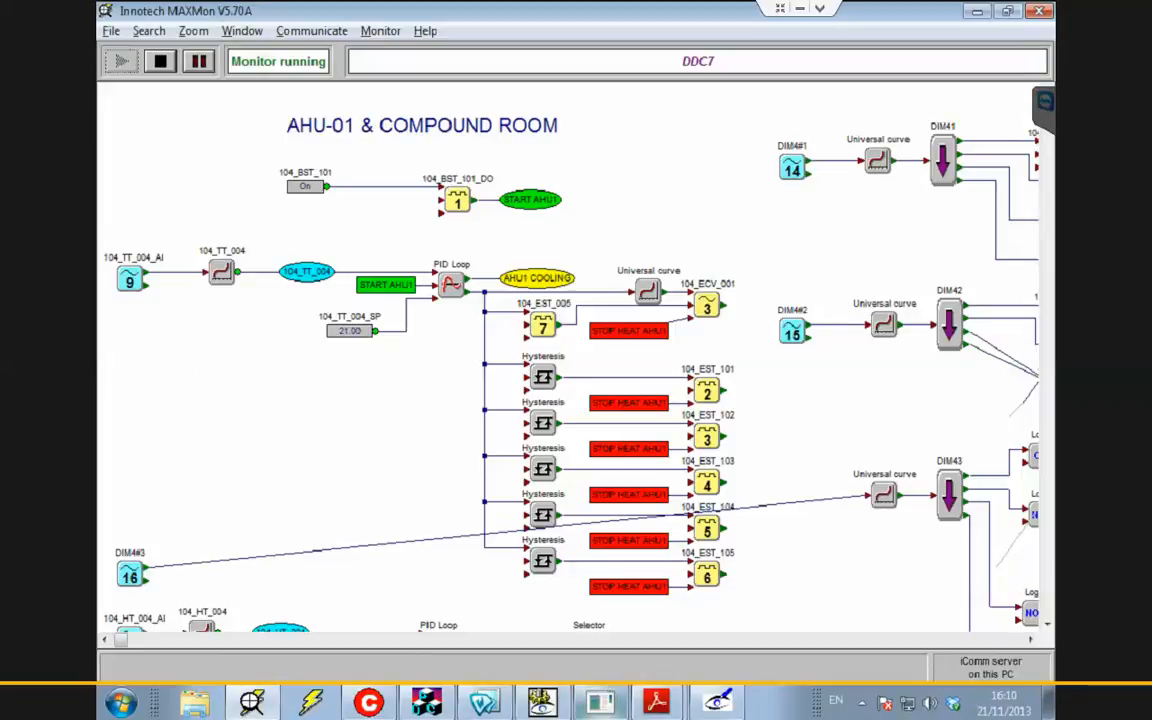
In the OPCLink Data Monitor, check the quality details of 104_EST_002 in the MEDIUM topic and 104_TT_498_ADEL in the SLOW topic
left_click(427, 702)
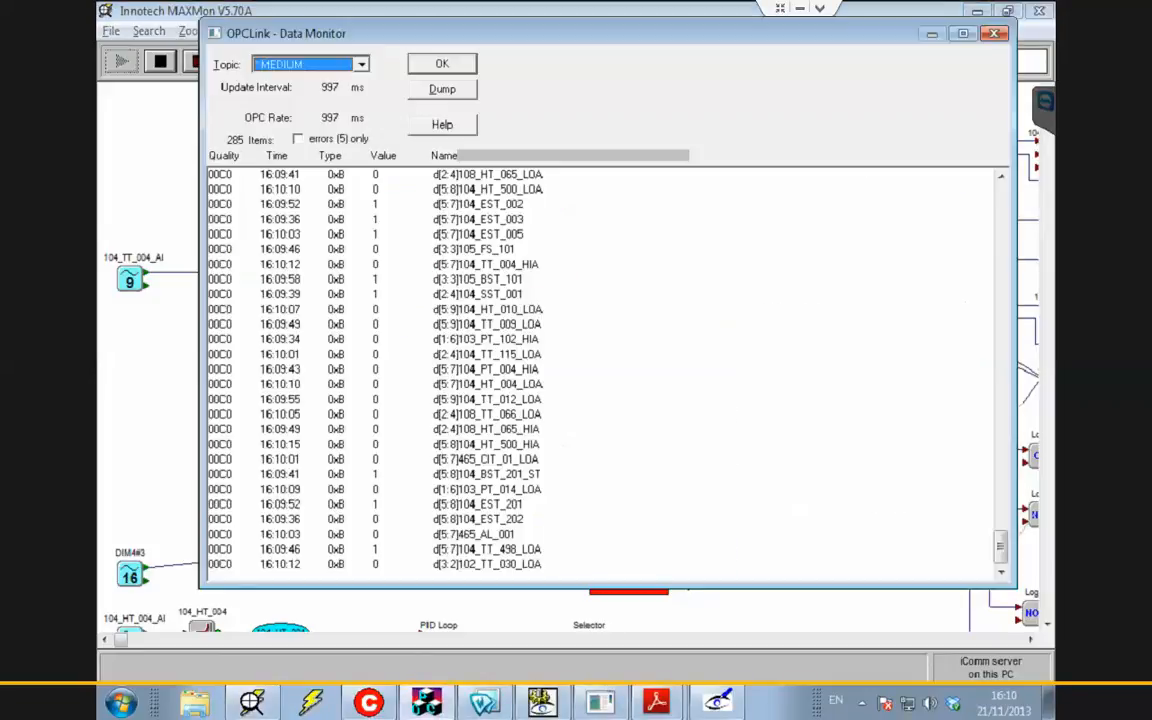
double_click(480, 204)
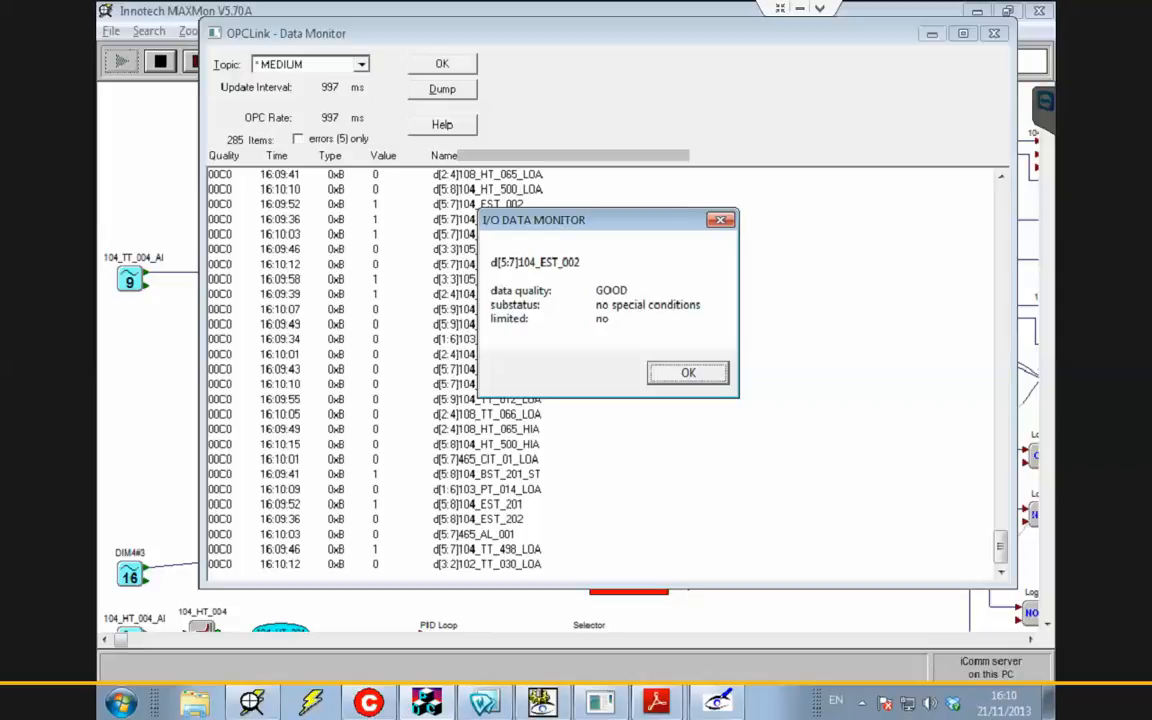
key("Return")
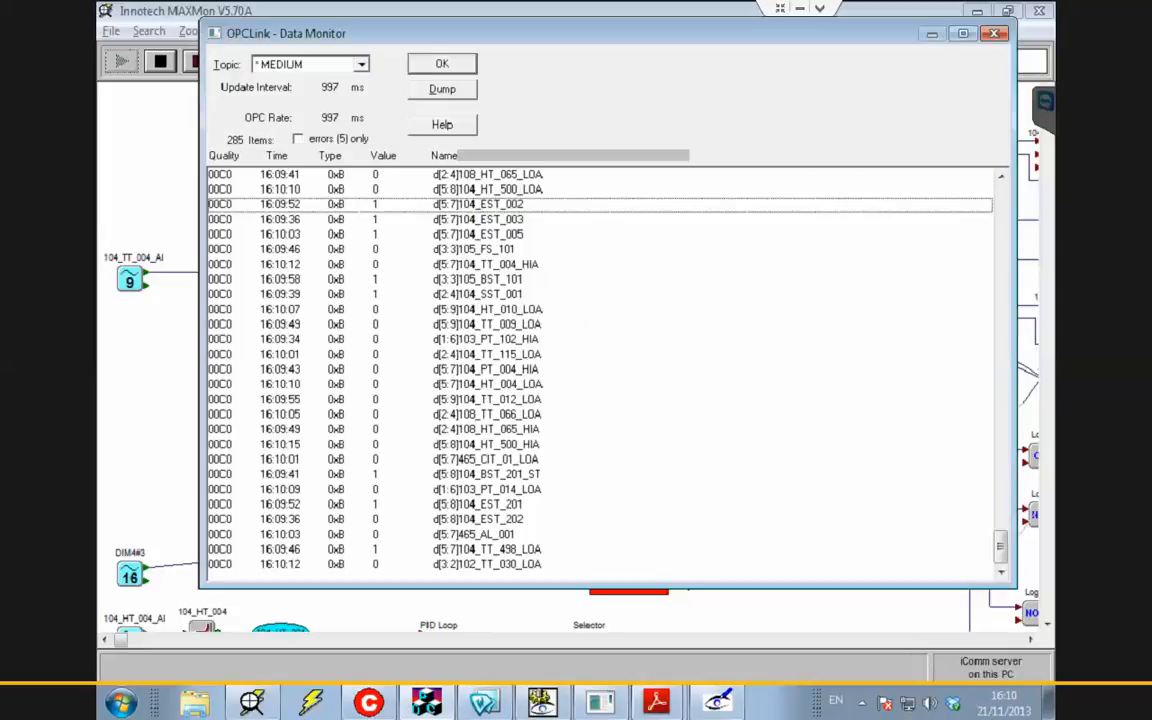
left_click(361, 64)
key("Return")
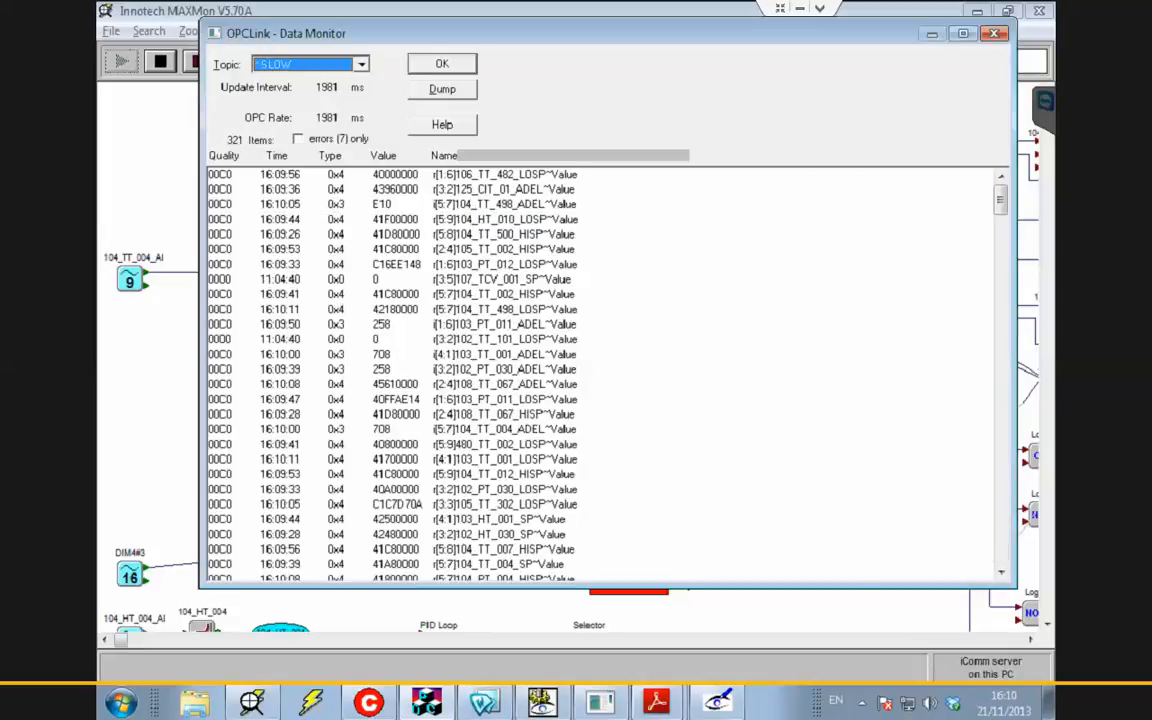
double_click(505, 204)
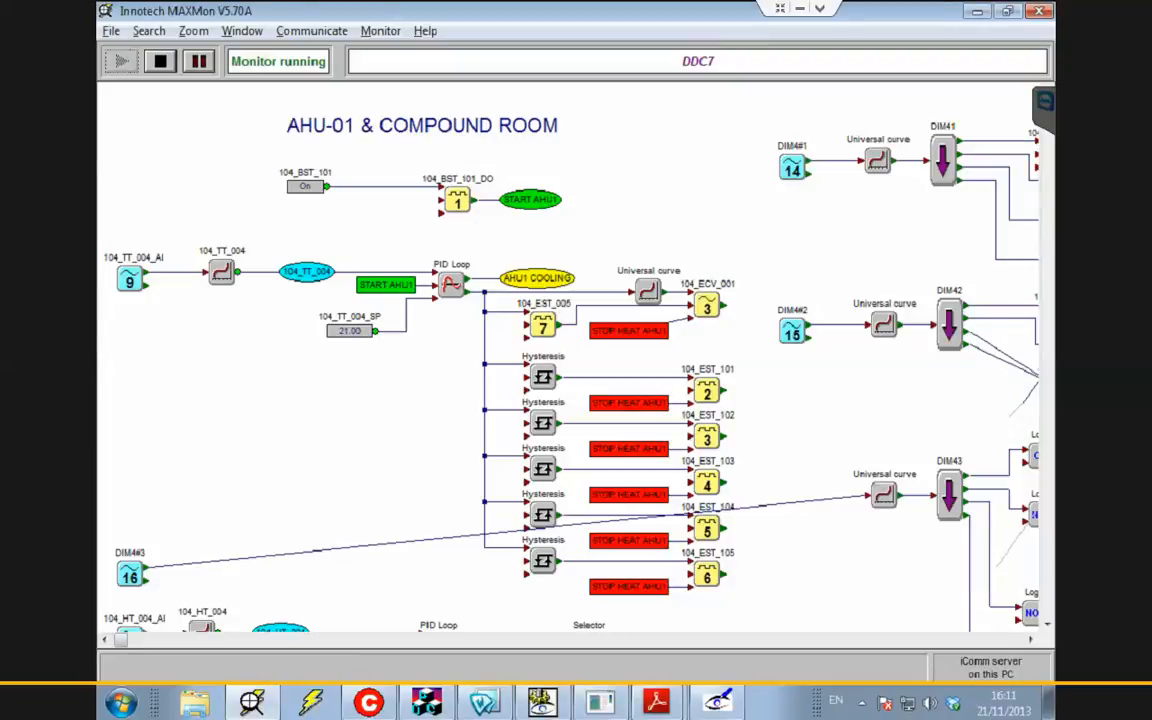
Examine the DDC7 diagram in MAXMon from the AHU-01 section through the COMPOUND ROOM section to the 104_PT_005 blocks
scroll(570, 350, "down", 3)
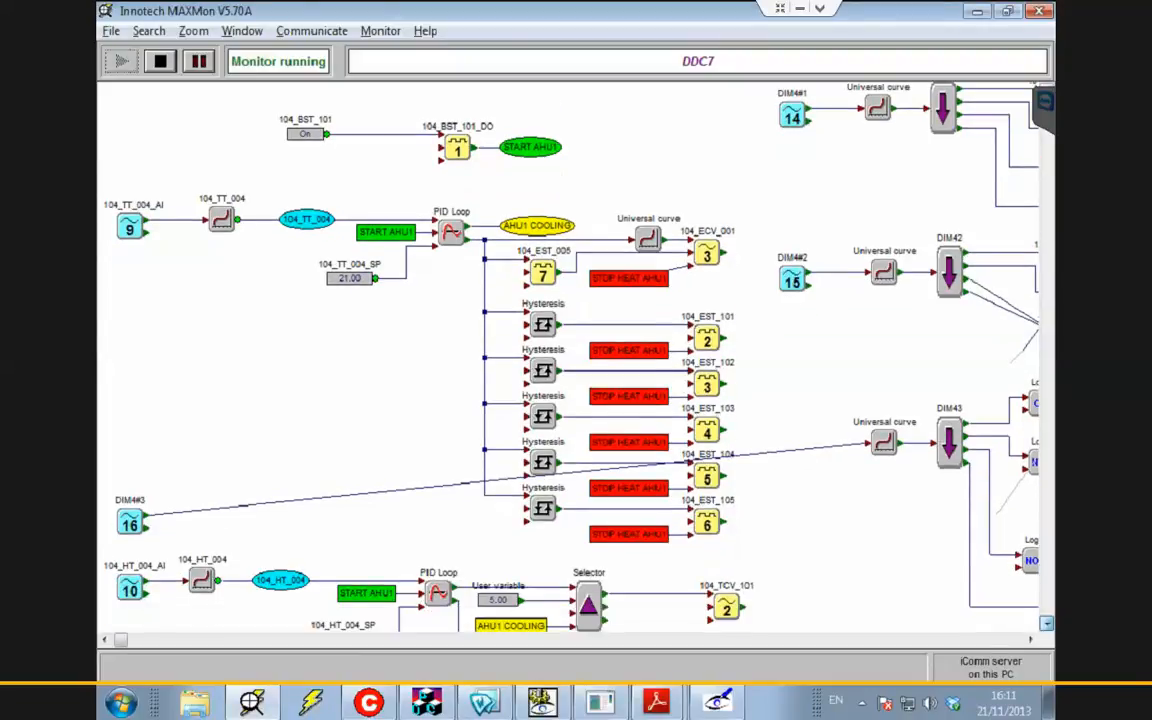
scroll(570, 350, "down", 2)
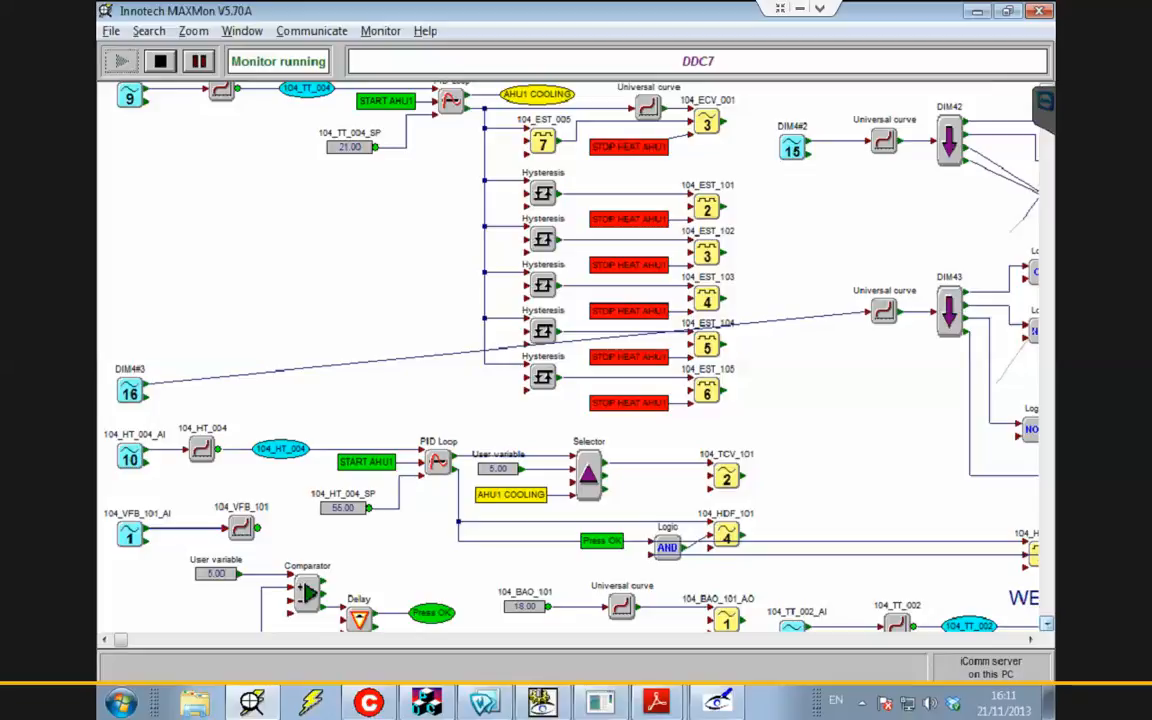
scroll(570, 350, "down", 4)
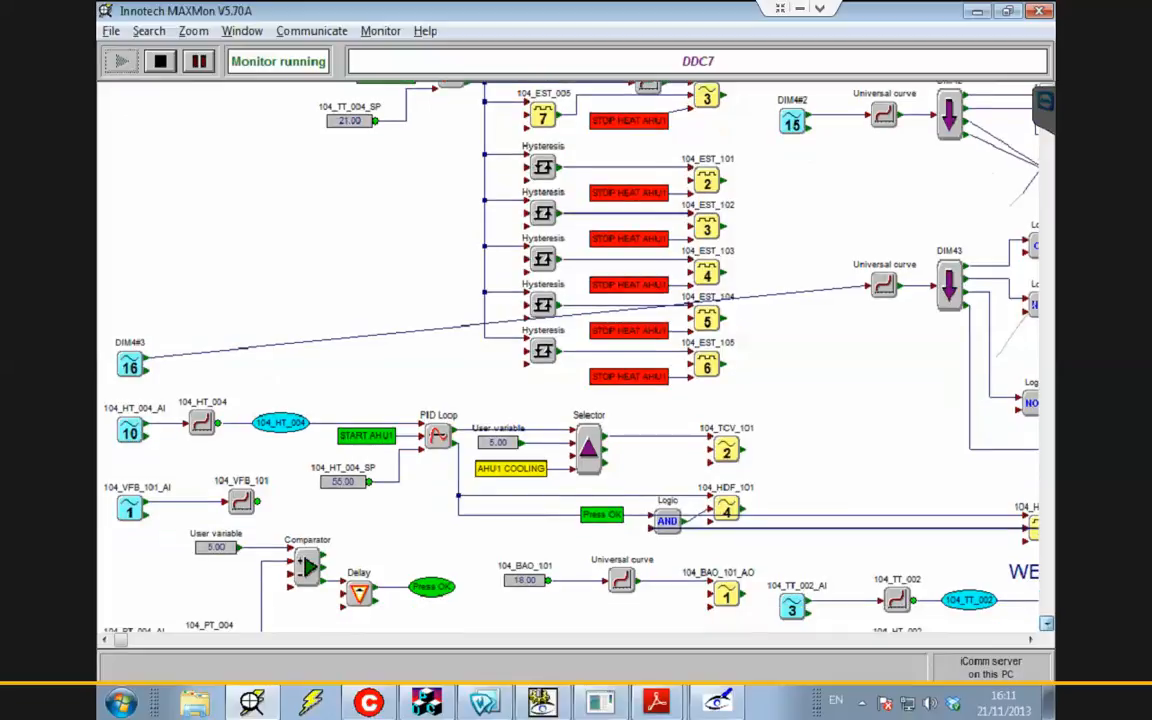
scroll(570, 350, "down", 1)
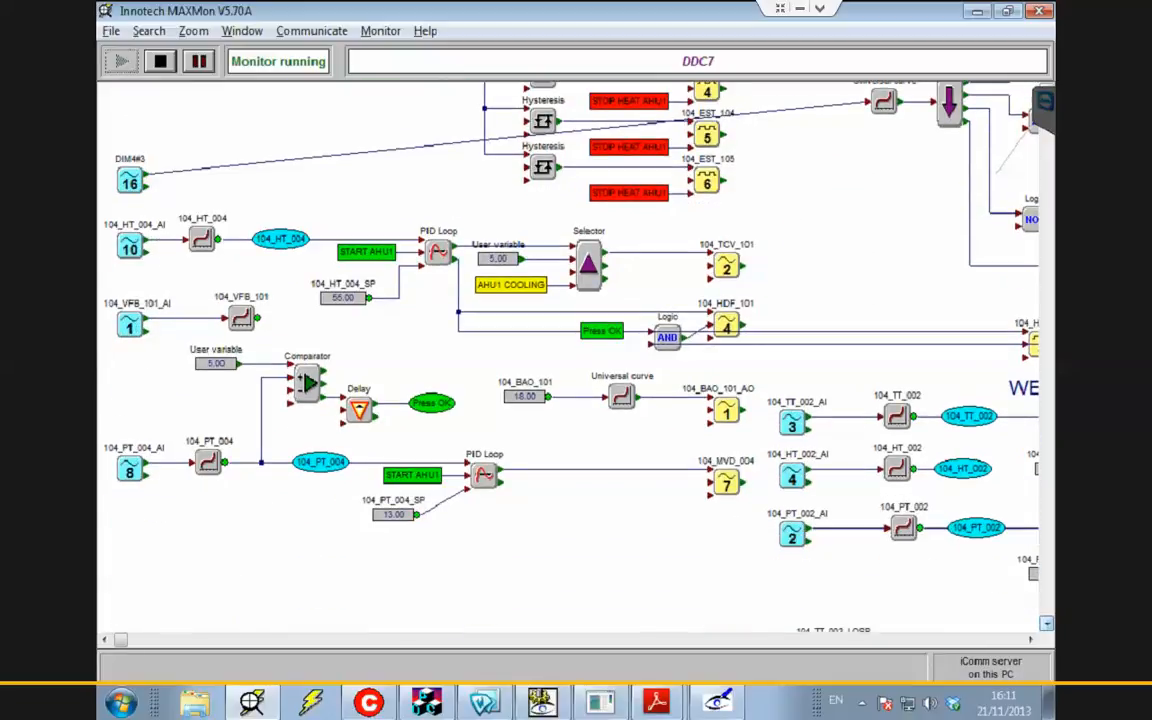
scroll(570, 350, "down", 8)
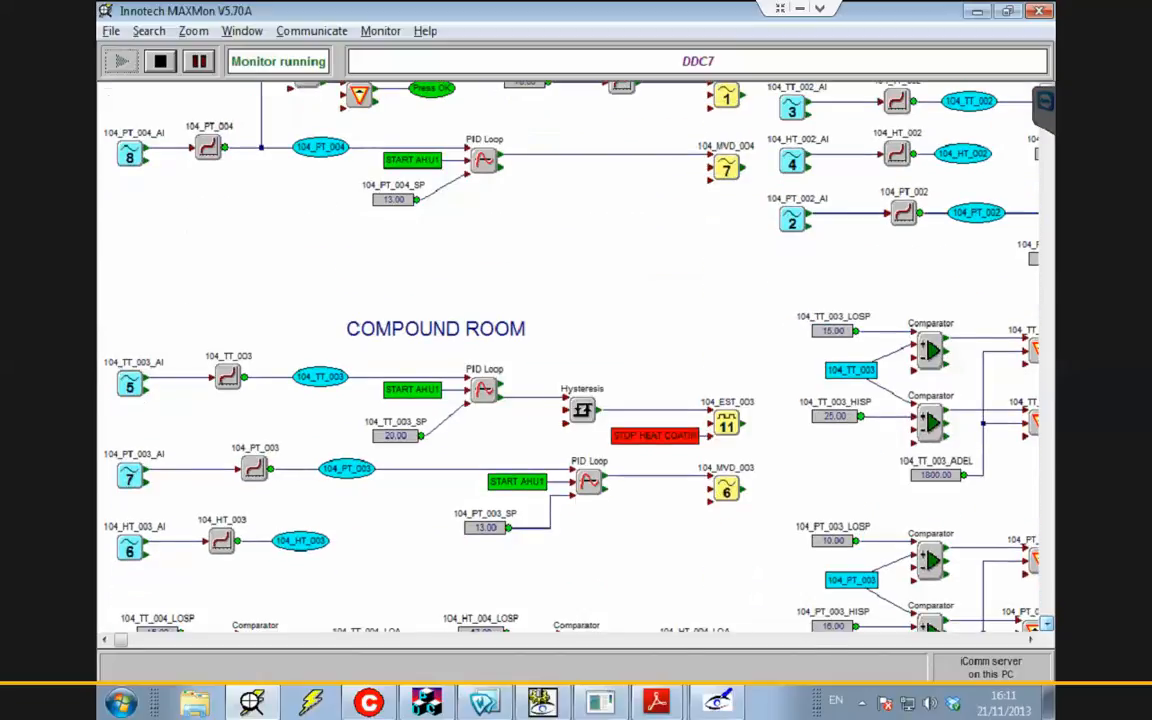
scroll(570, 350, "down", 3)
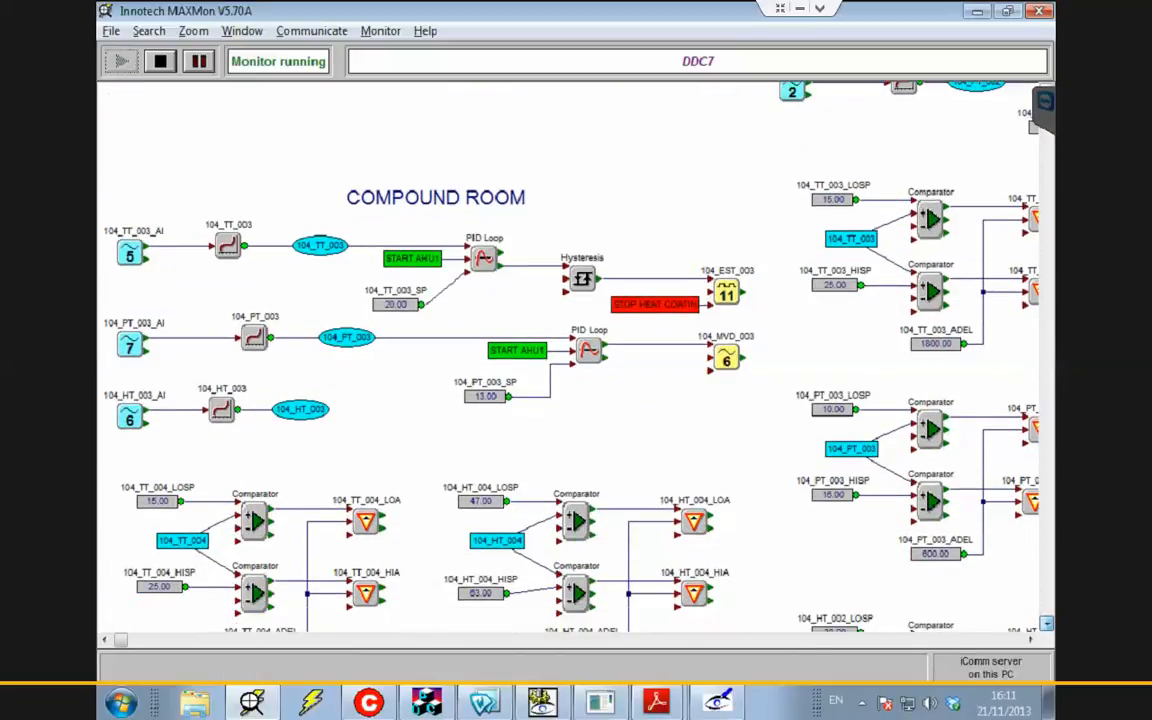
scroll(570, 350, "down", 3)
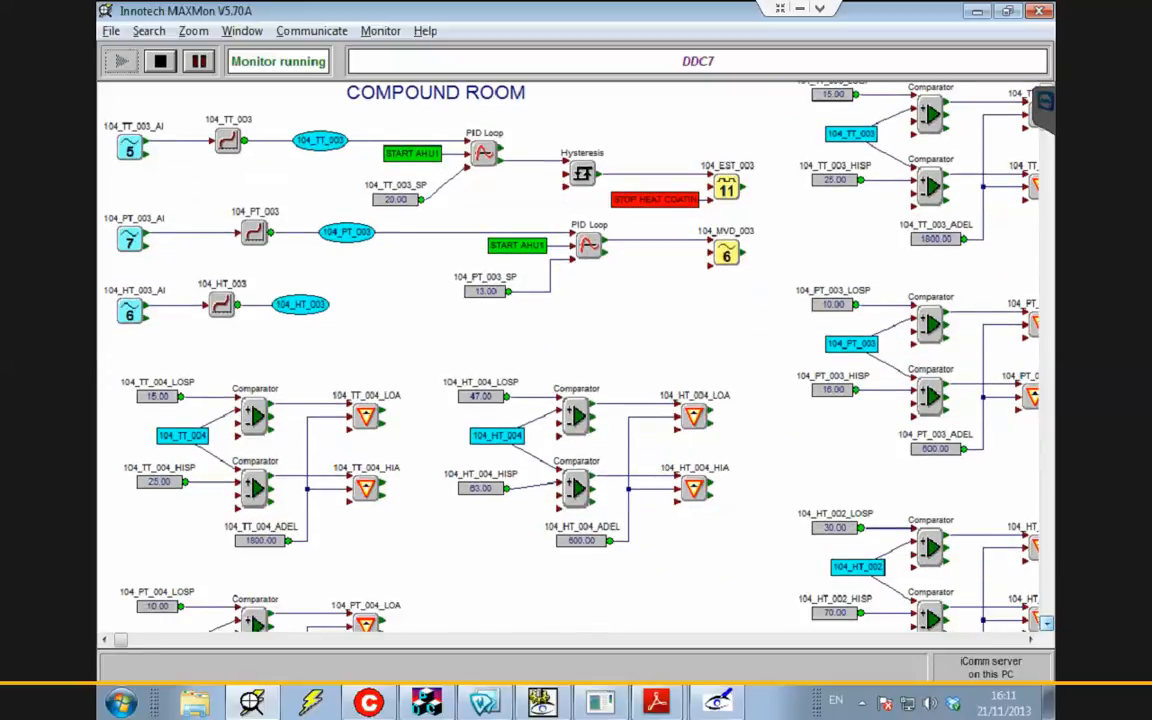
scroll(570, 350, "down", 1)
scroll(570, 350, "down", 6)
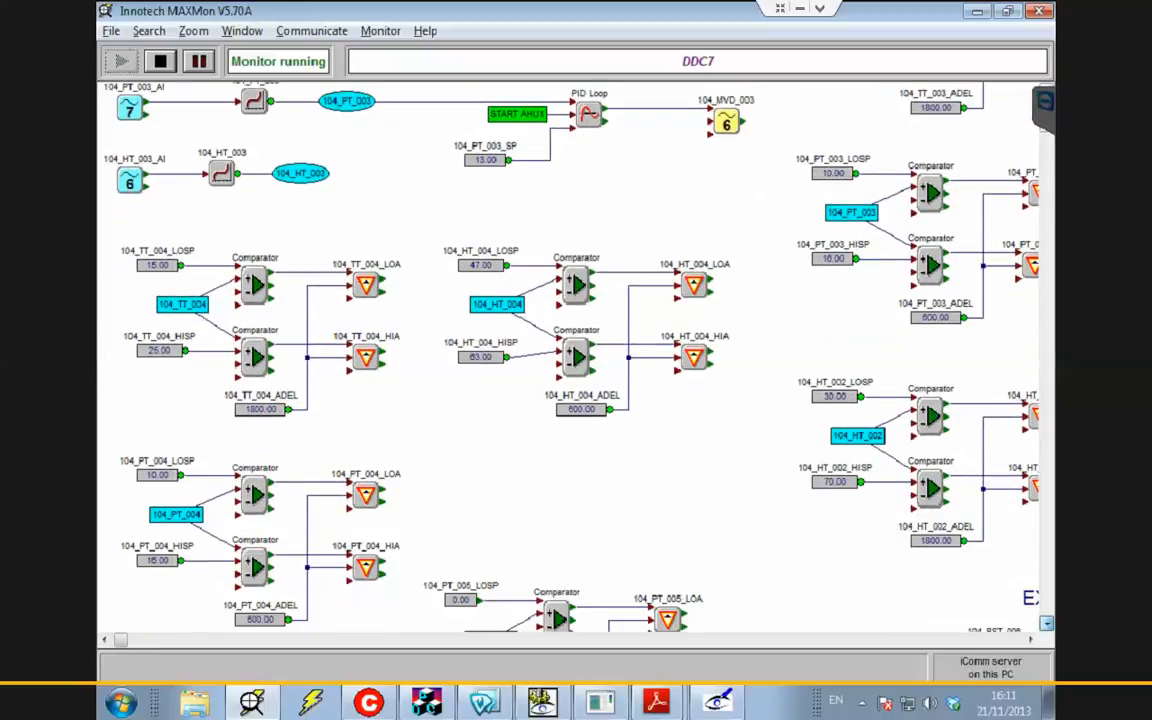
scroll(570, 350, "down", 2)
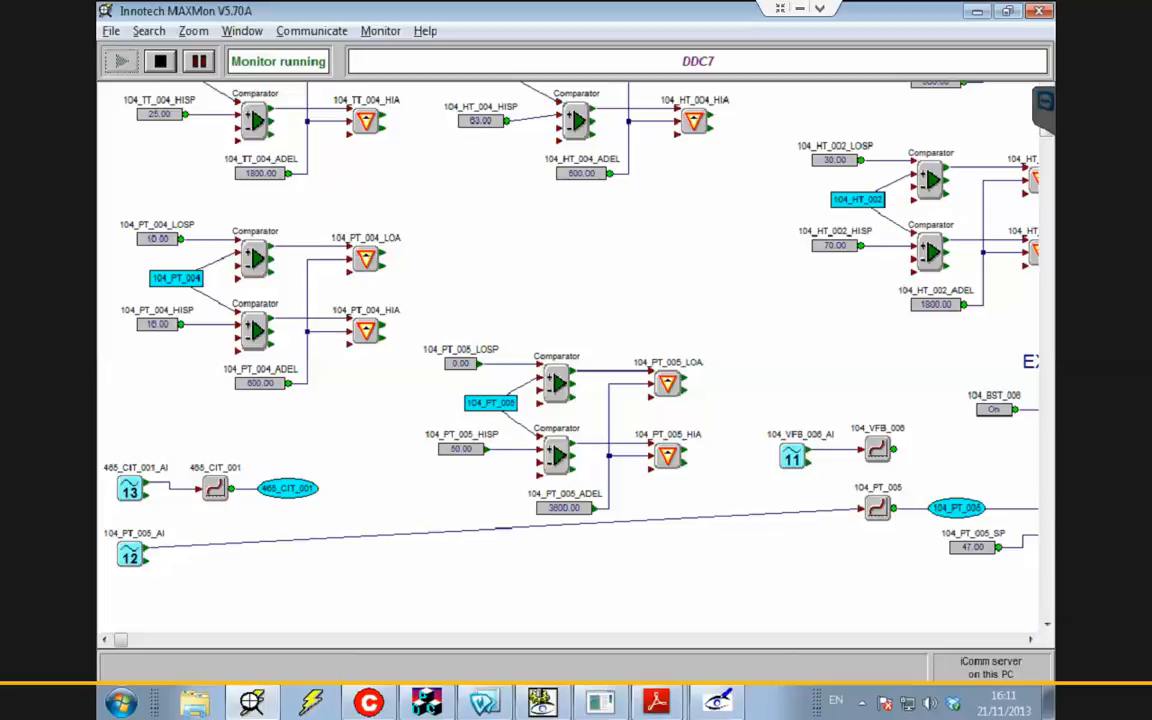
Inspect the User Variable settings of 104_PT_002_ADEL above the EXF-06 section, leaving them unedited
left_click(1030, 639)
left_click(1030, 639)
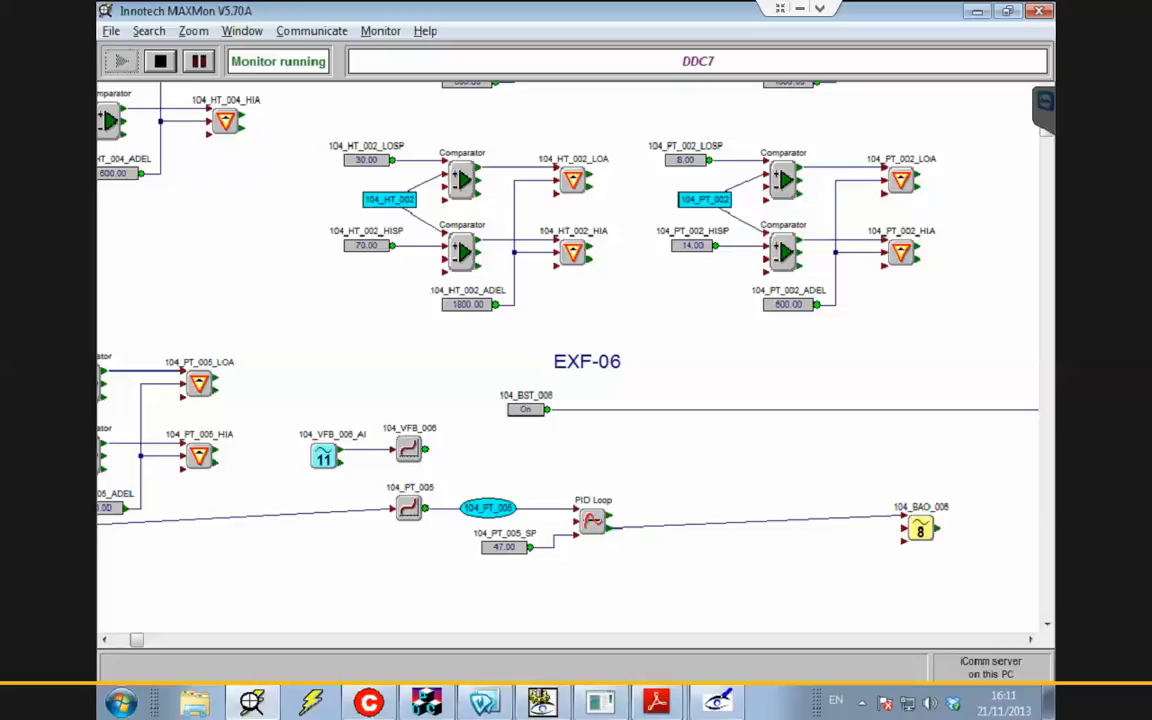
double_click(788, 304)
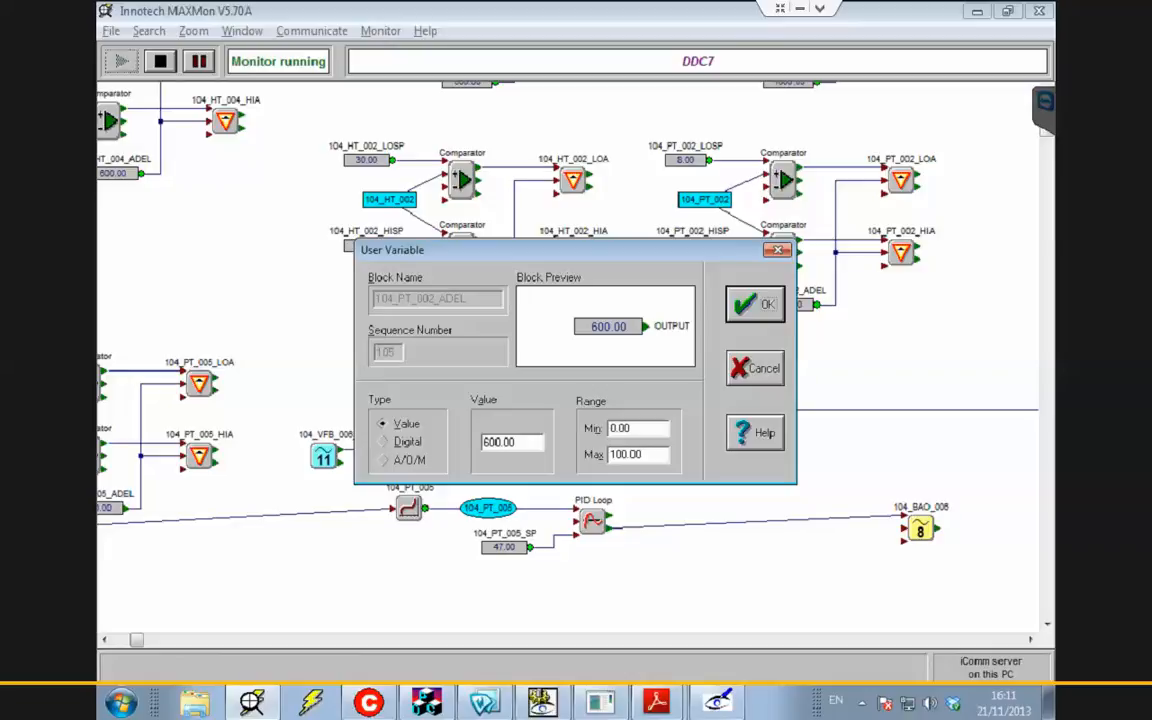
left_click(755, 369)
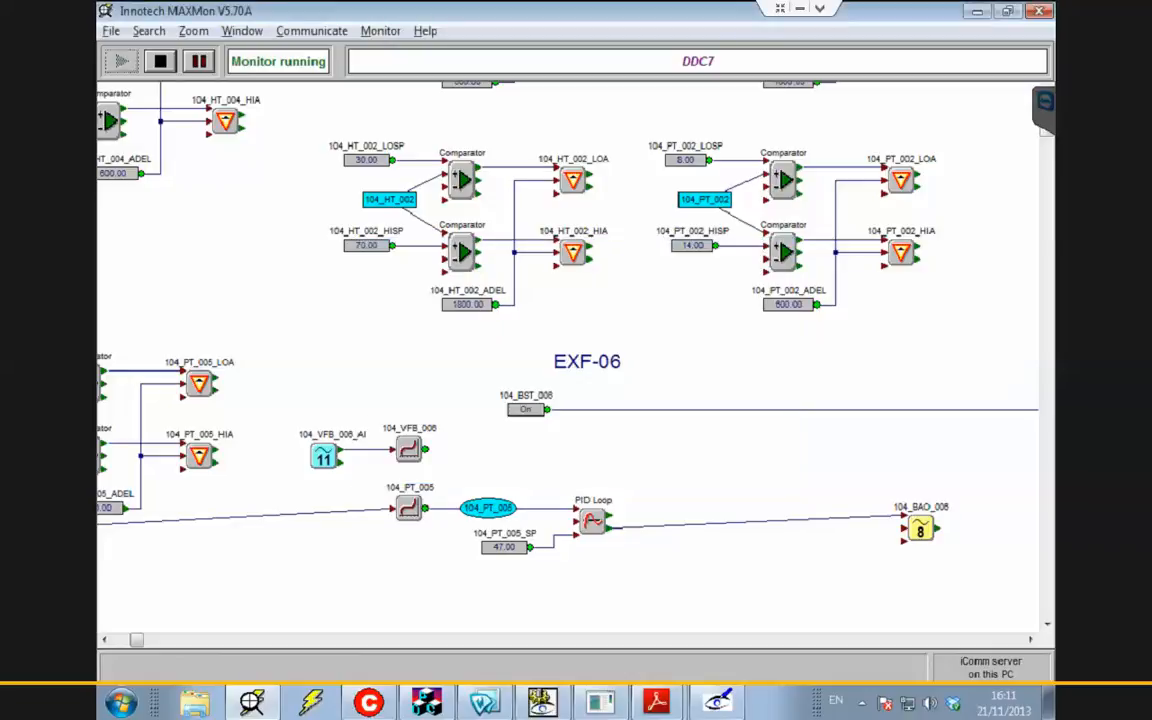
Close the item quality details and the Data Monitor in OPCLink, and minimize OPCLink to return to MAXMon
mouse_move(656, 703)
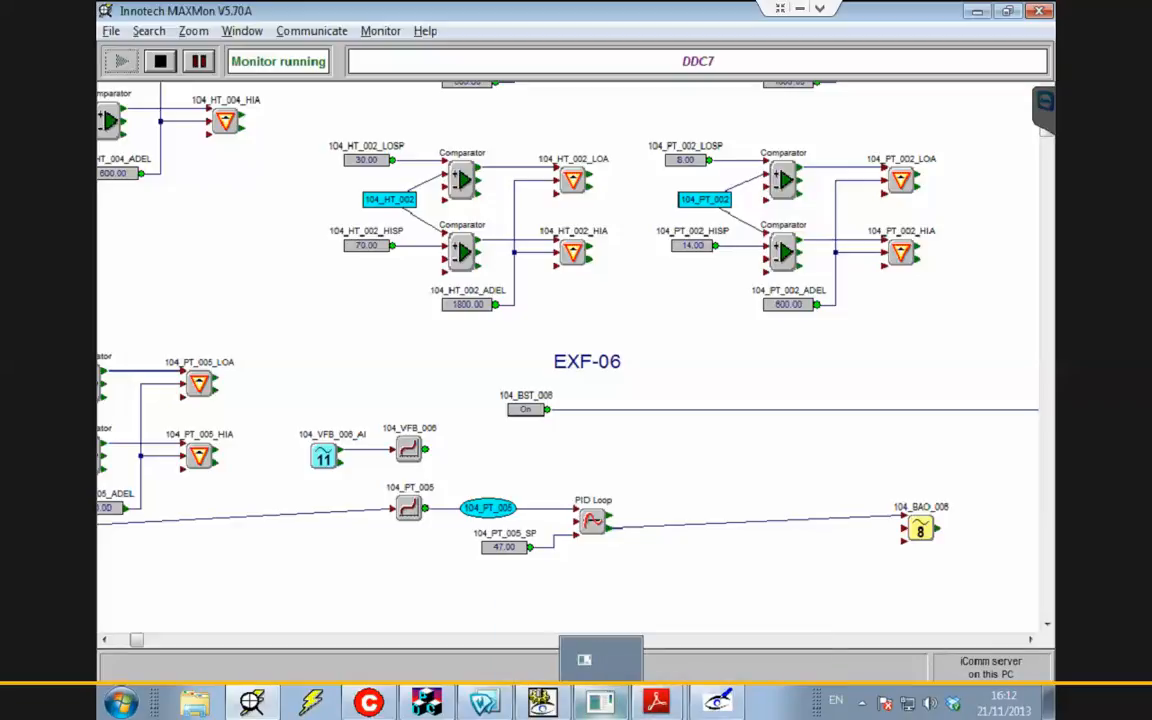
left_click(427, 703)
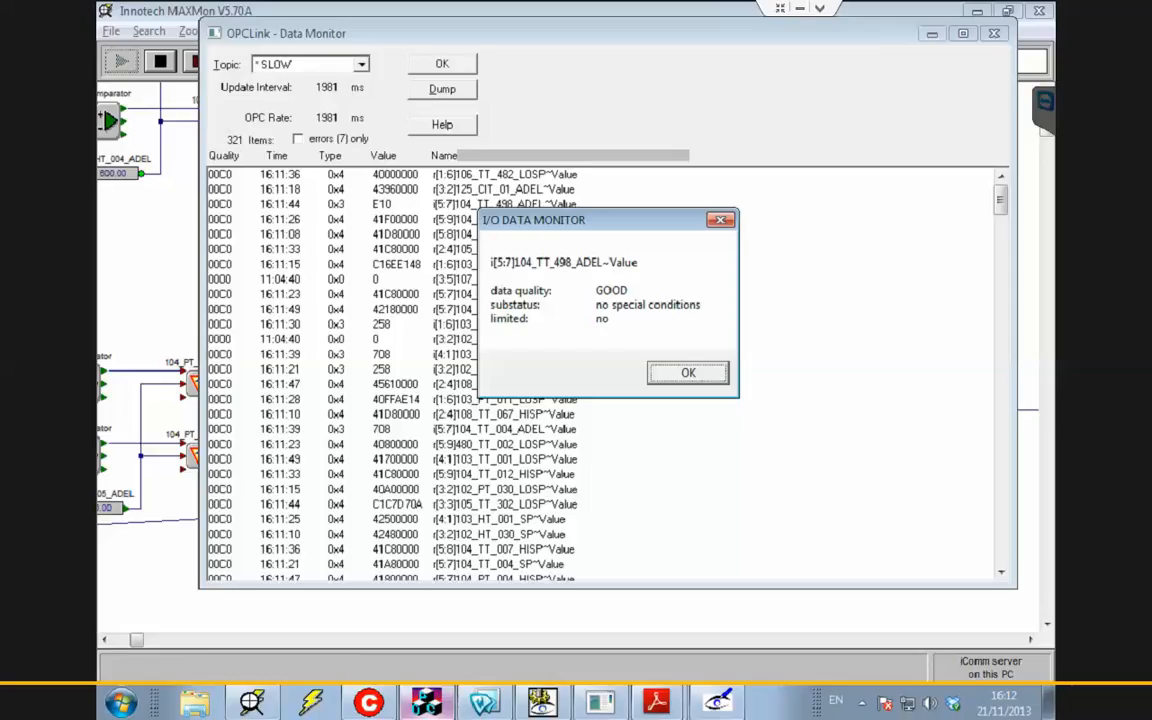
key("Return")
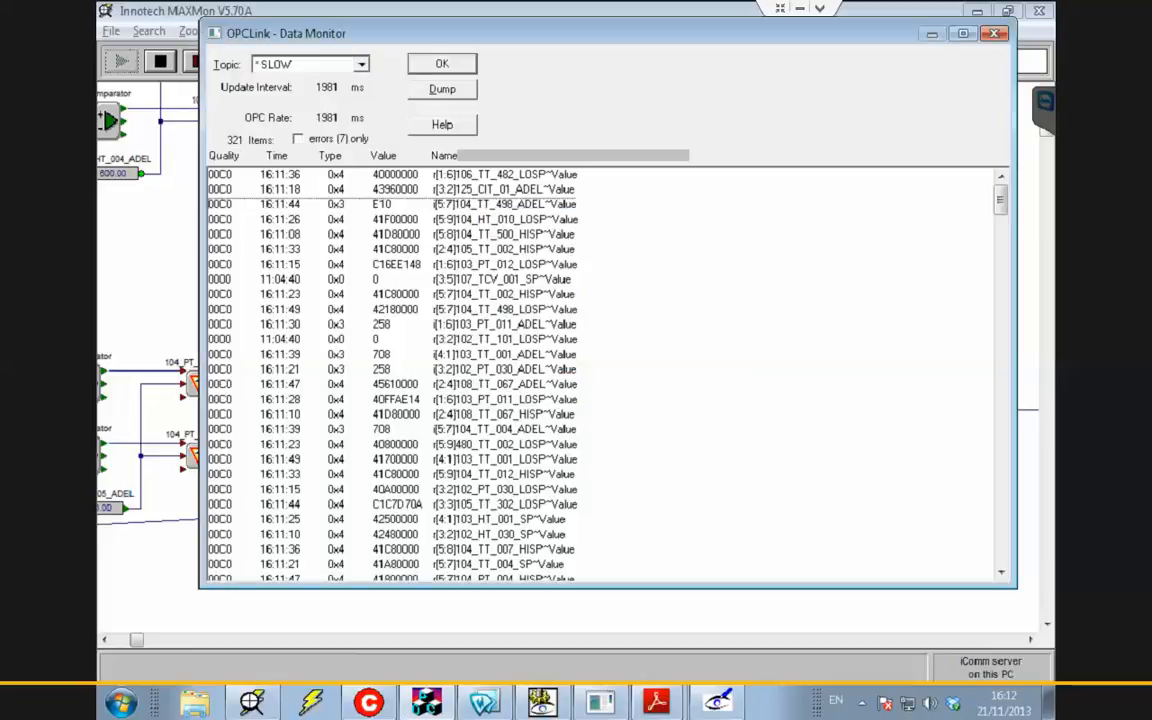
key("Return")
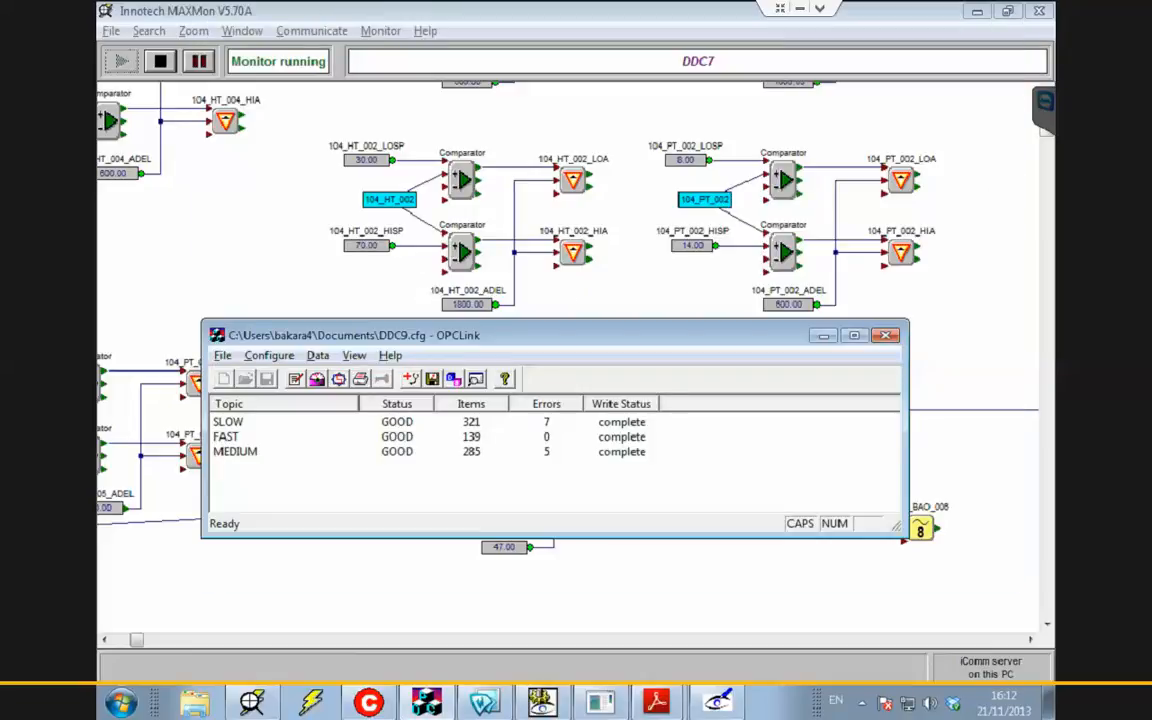
left_click(823, 336)
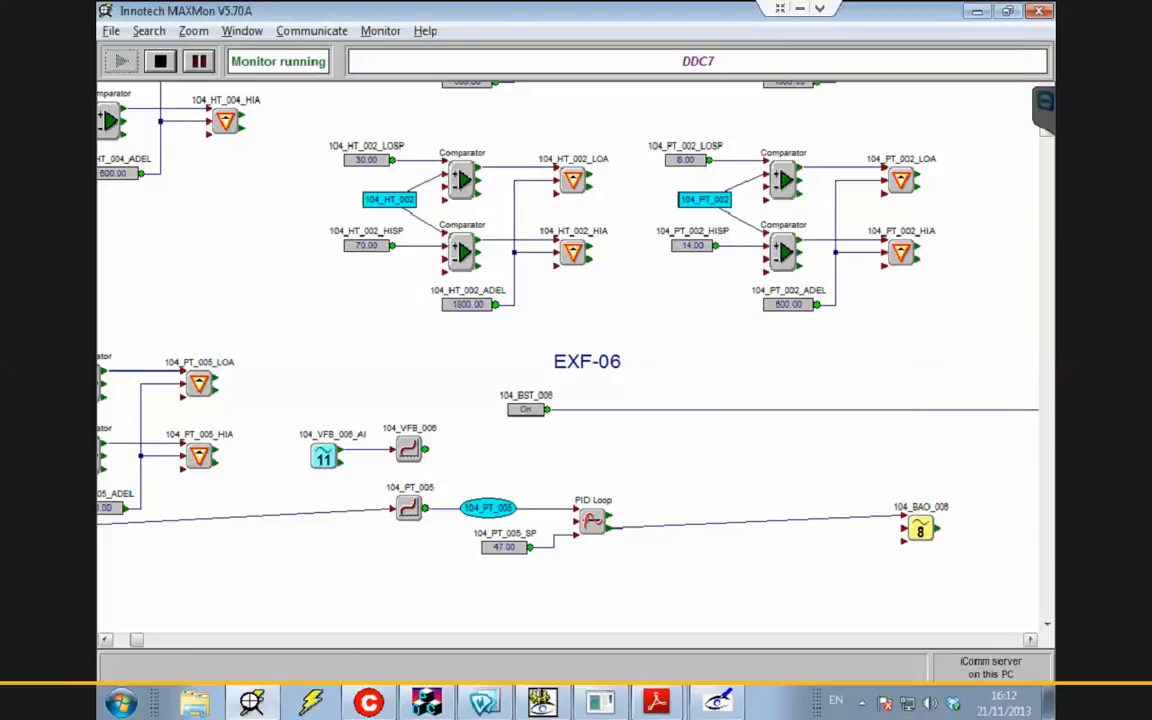
Read the live outputs of 104_PT_005_AI and the 104_PT_005 curve, and inspect that curve's input and output settings
left_click(120, 640)
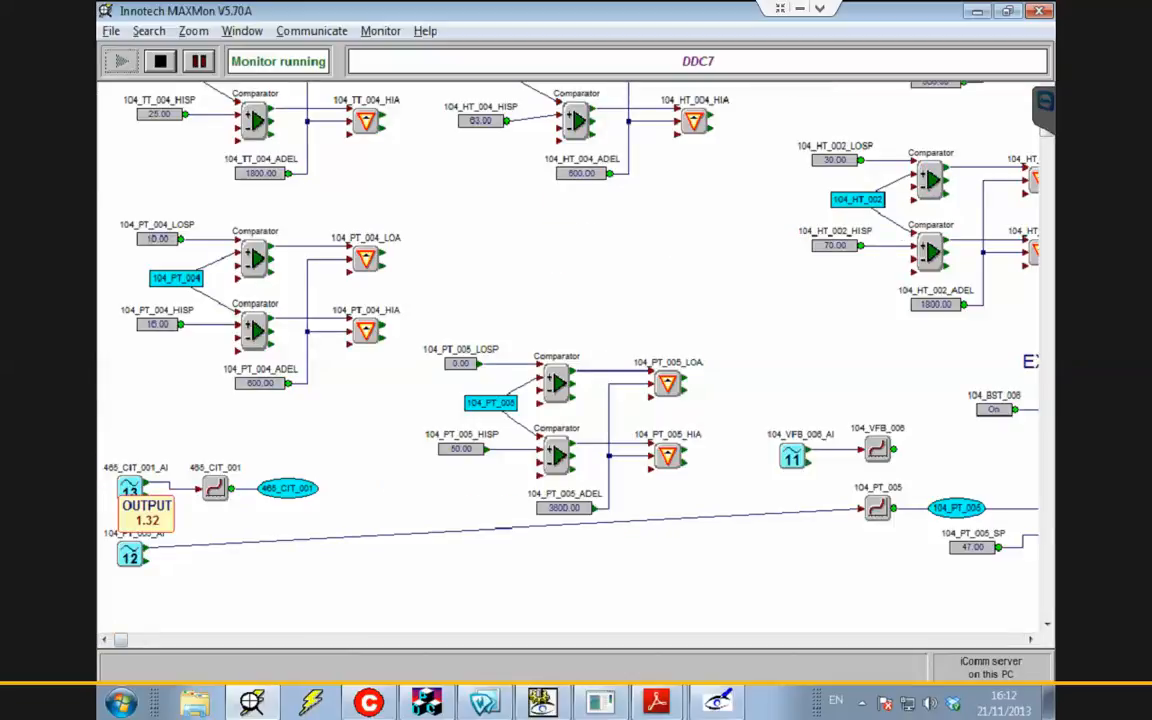
mouse_move(155, 541)
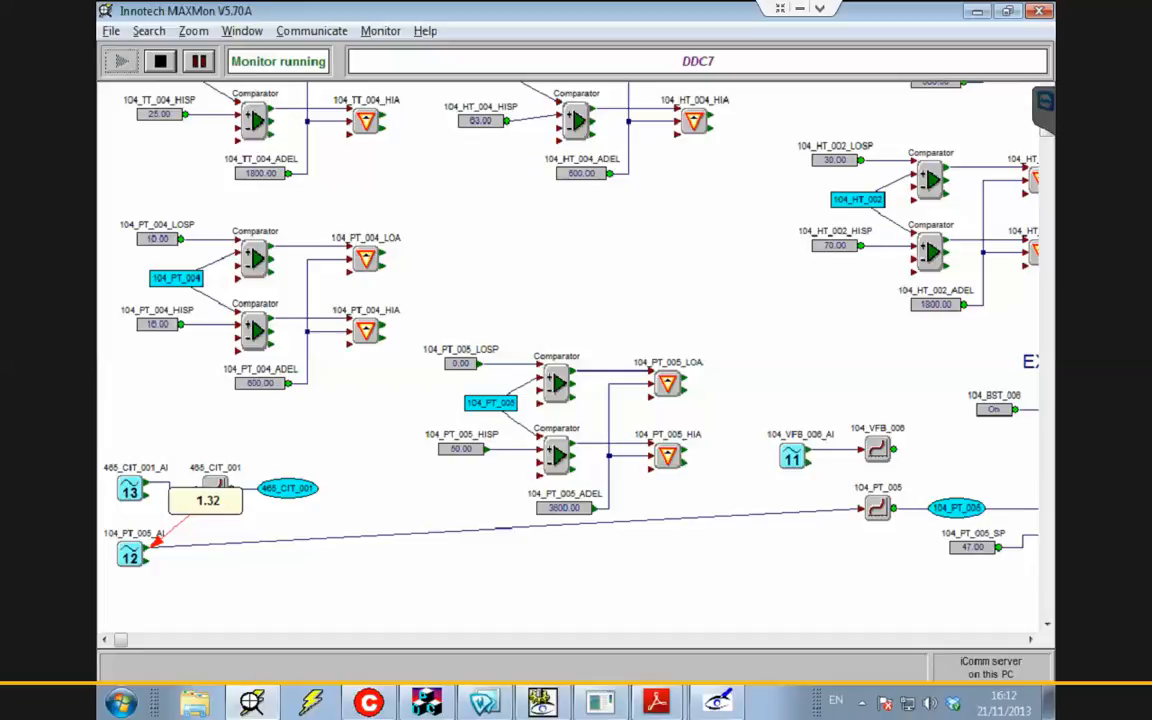
mouse_move(897, 508)
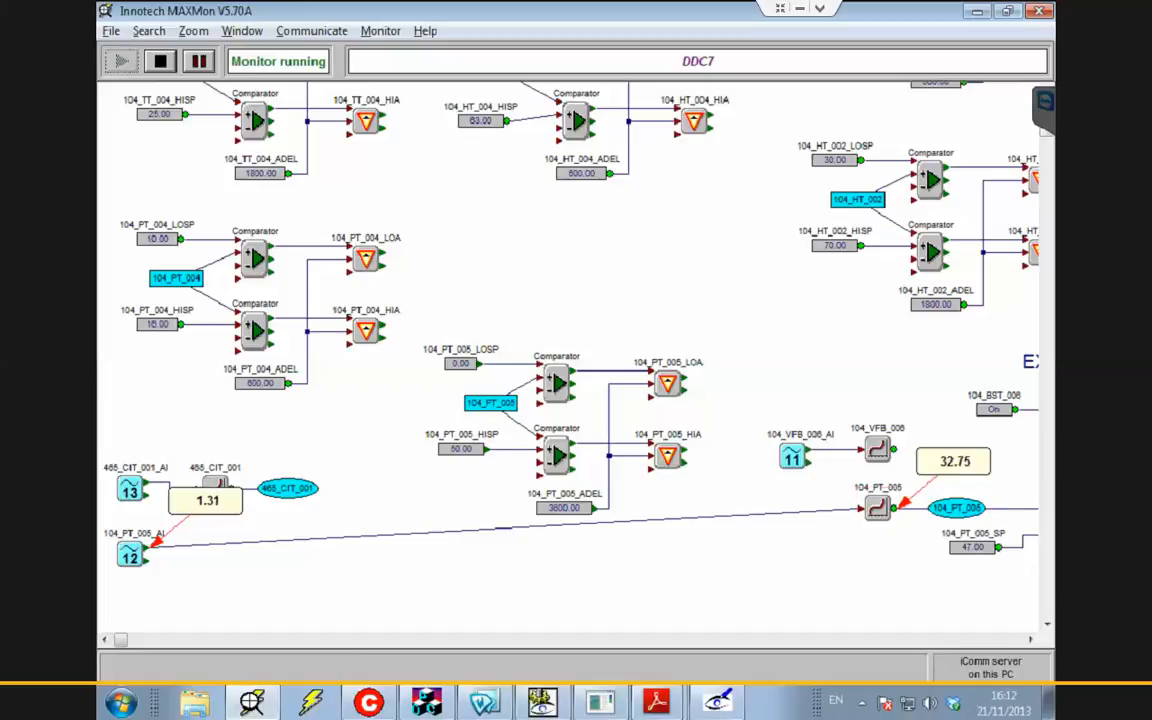
double_click(878, 508)
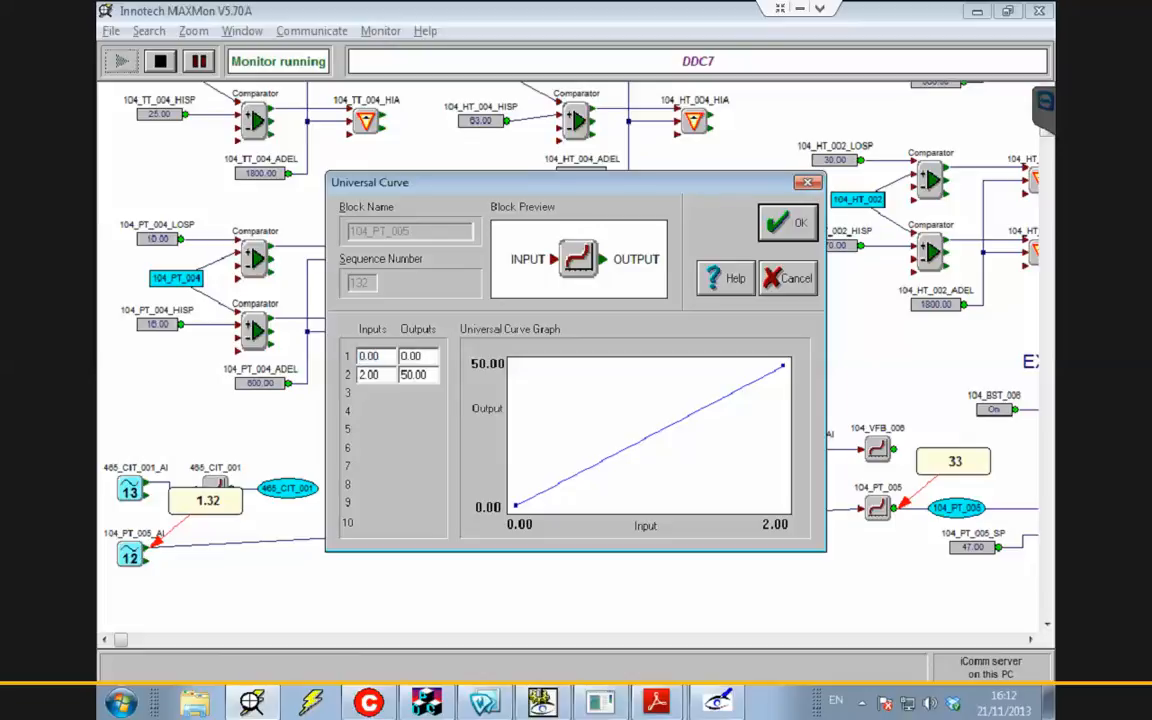
key("Escape")
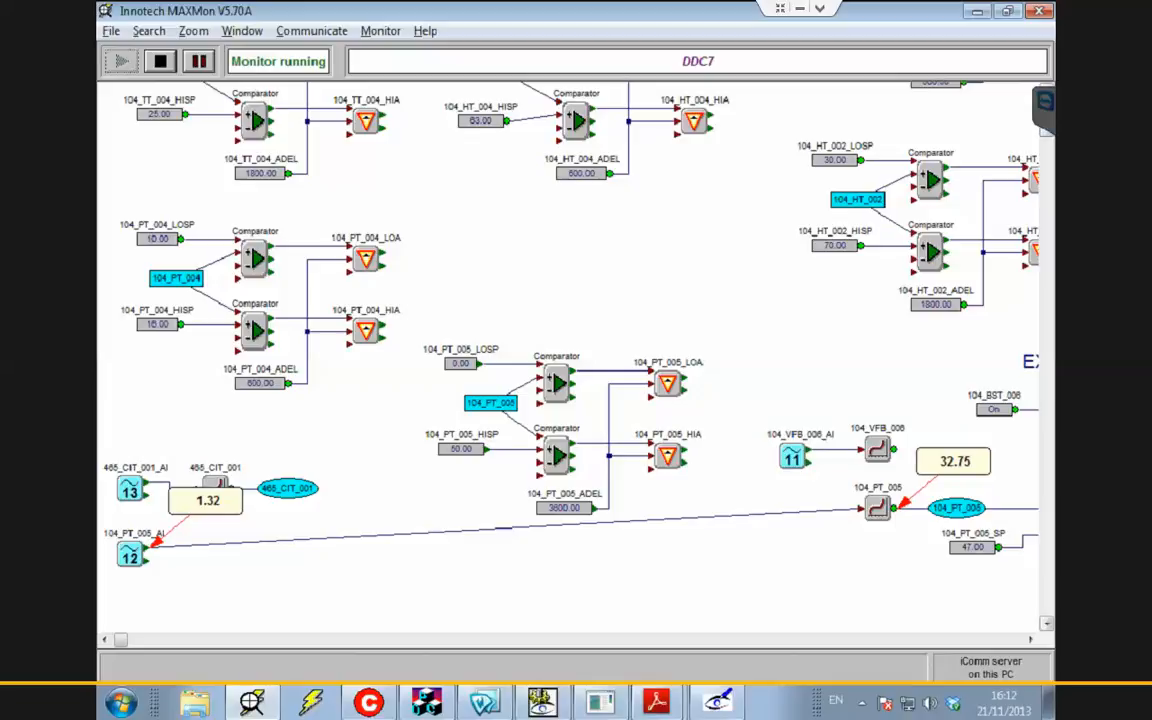
Inspect the settings of the AHU-01 cooling PID Loop and the Hysteresis block feeding 104_EST_101
scroll(570, 360, "up", 5)
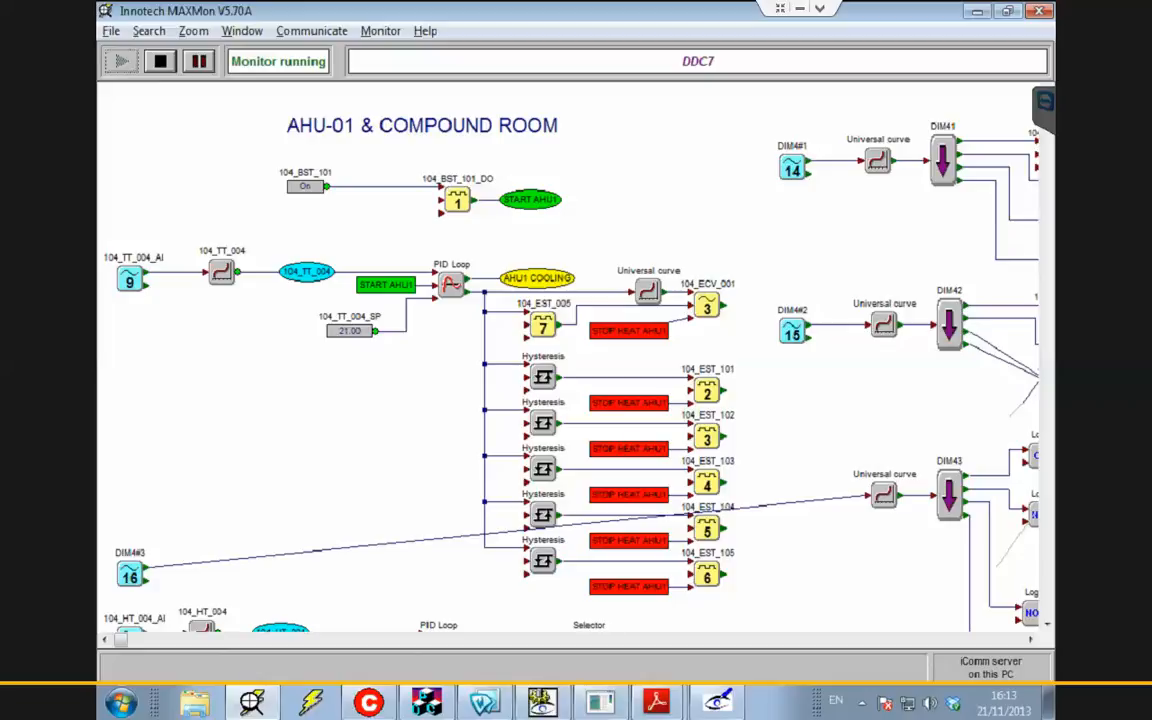
double_click(451, 285)
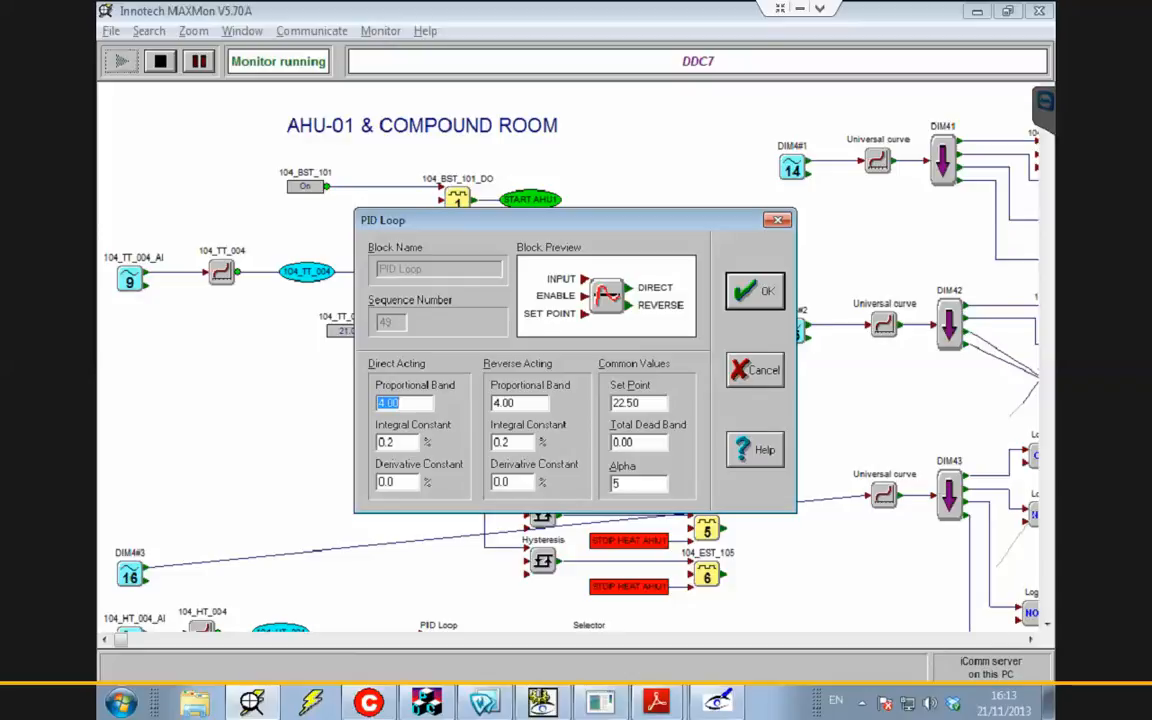
key("Escape")
double_click(543, 377)
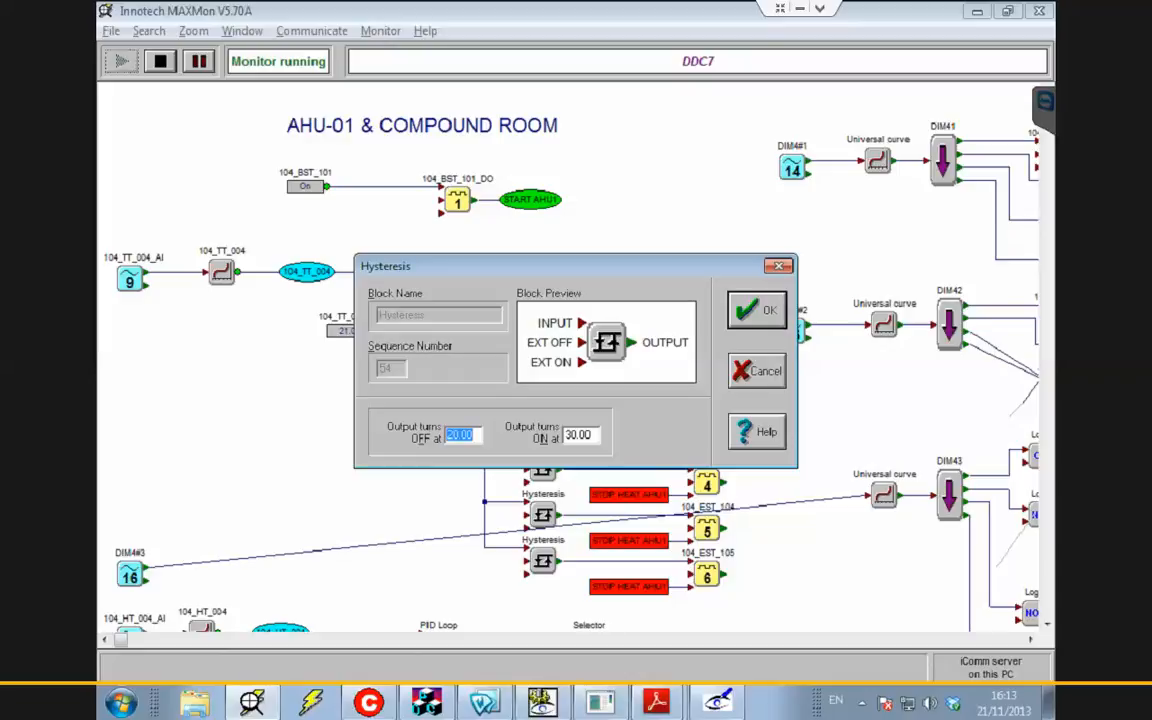
left_click(757, 371)
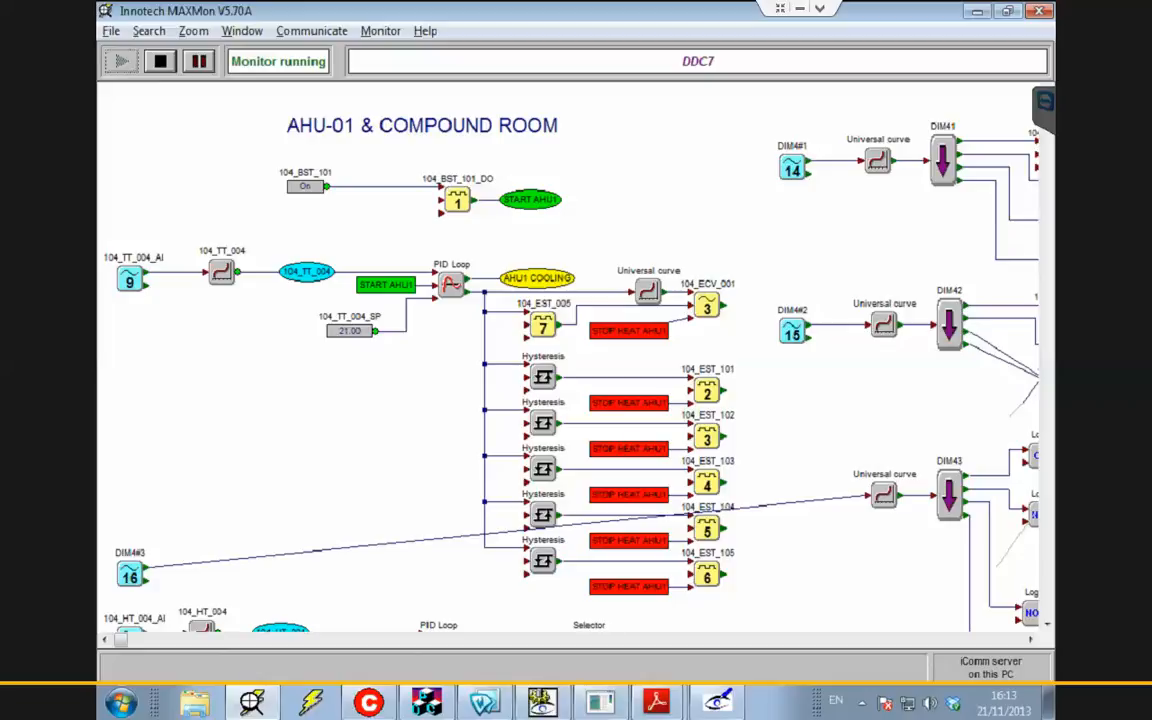
Inspect the settings of decoder DIM41 and of the universal curve that feeds decoder DIM43
left_click(943, 161)
double_click(943, 161)
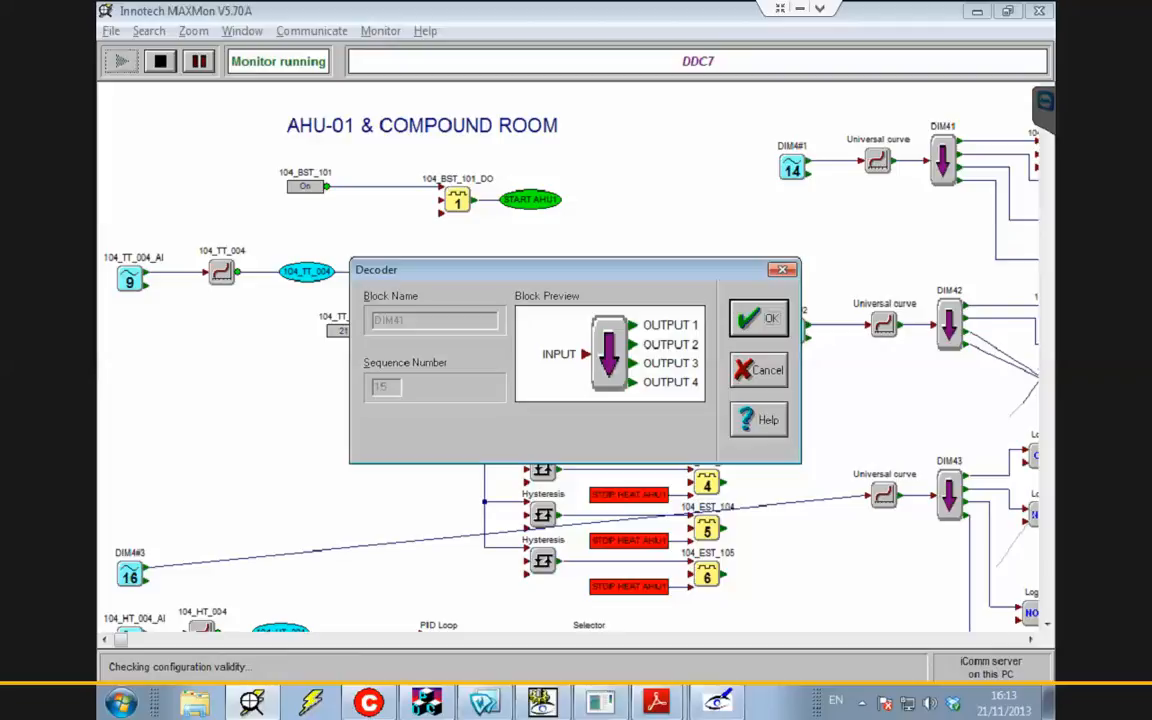
left_click(759, 370)
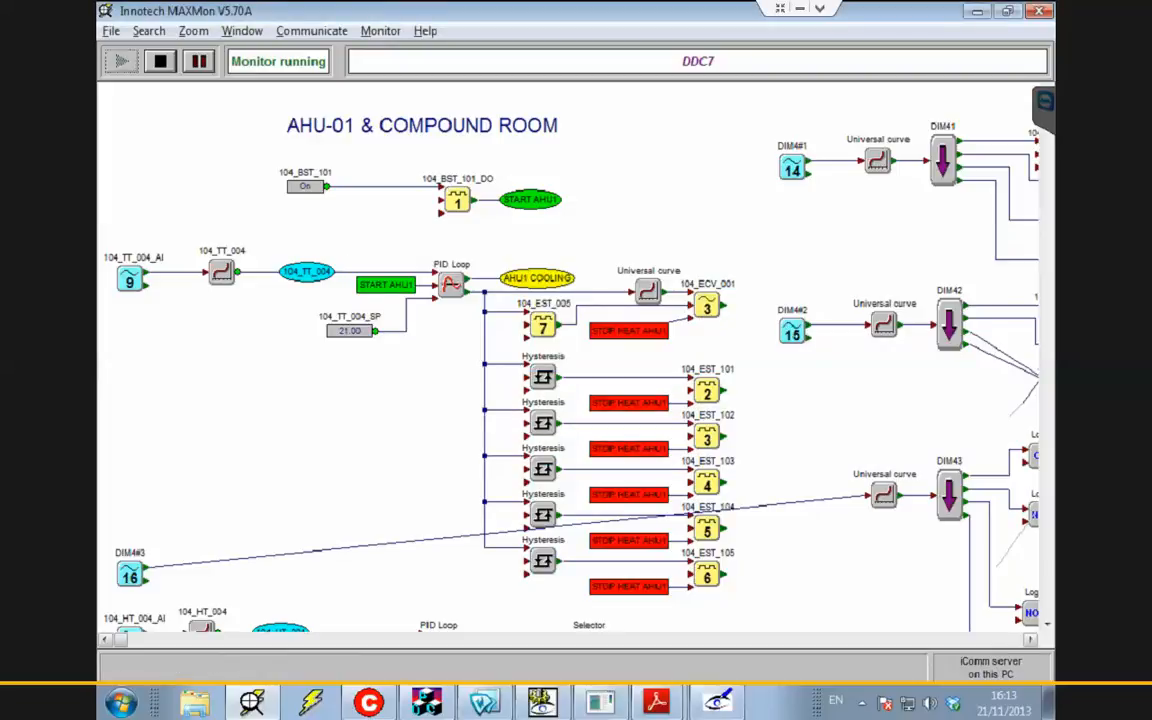
scroll(567, 360, "right", 5)
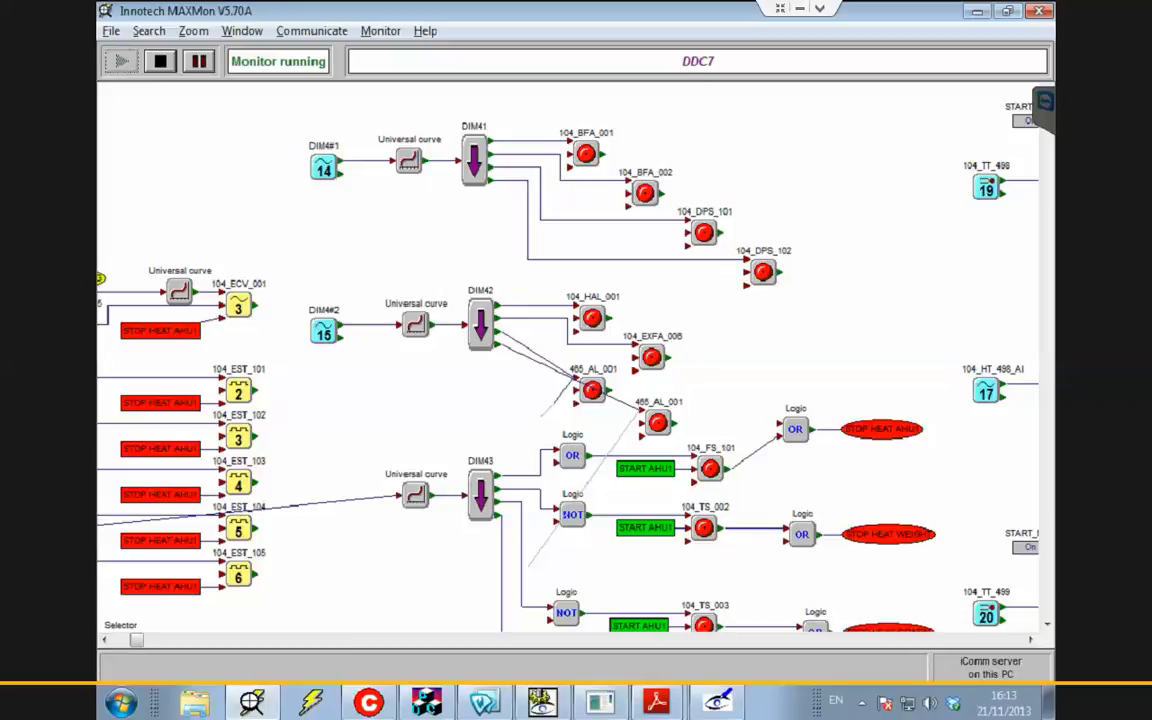
double_click(415, 494)
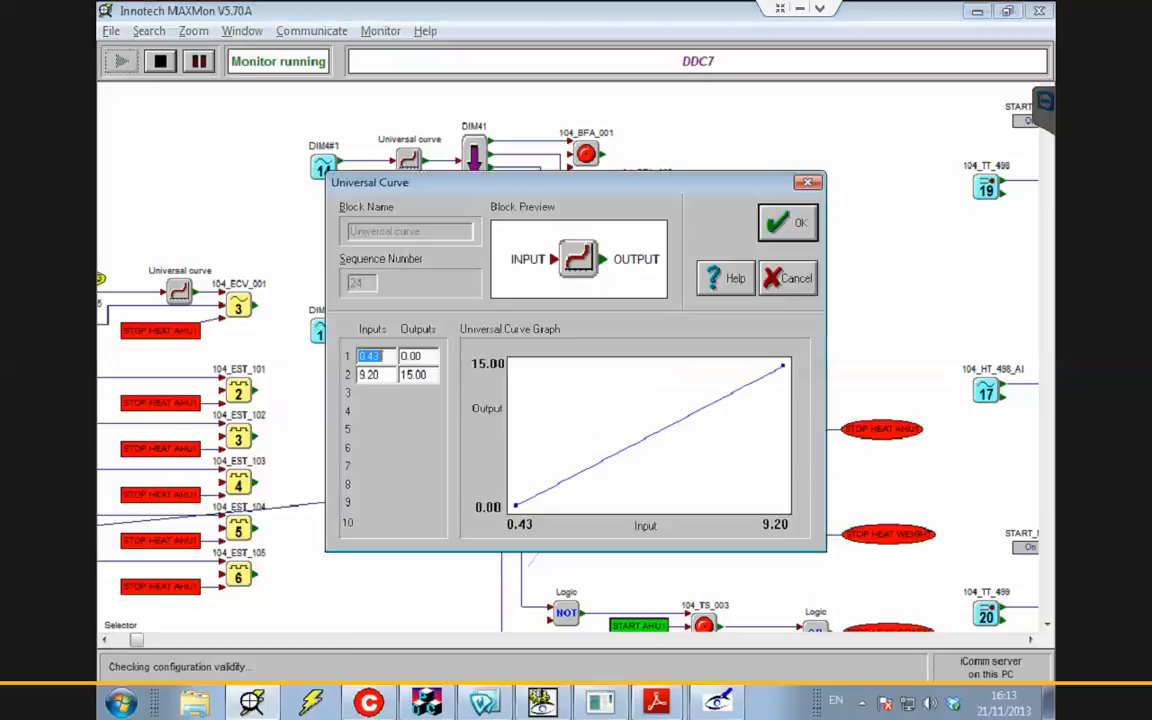
Examine the output value of the universal curve's second point, cancel its settings and exit MAXMon
left_click_drag(429, 375, 399, 375)
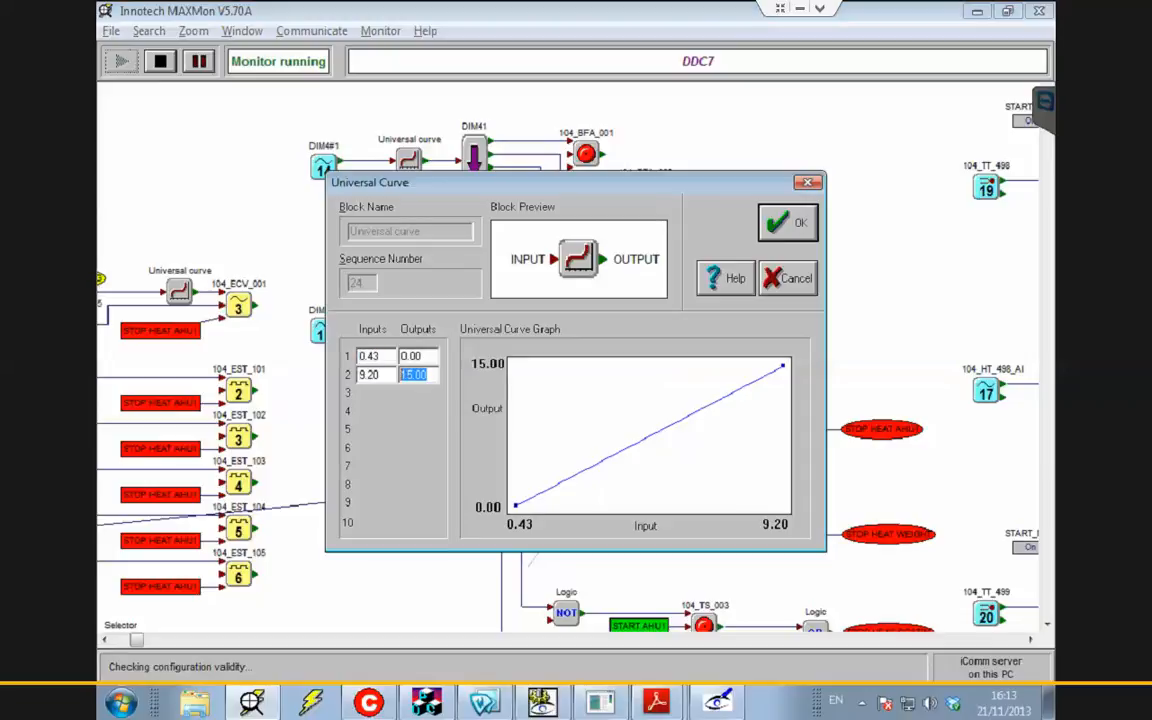
left_click(788, 278)
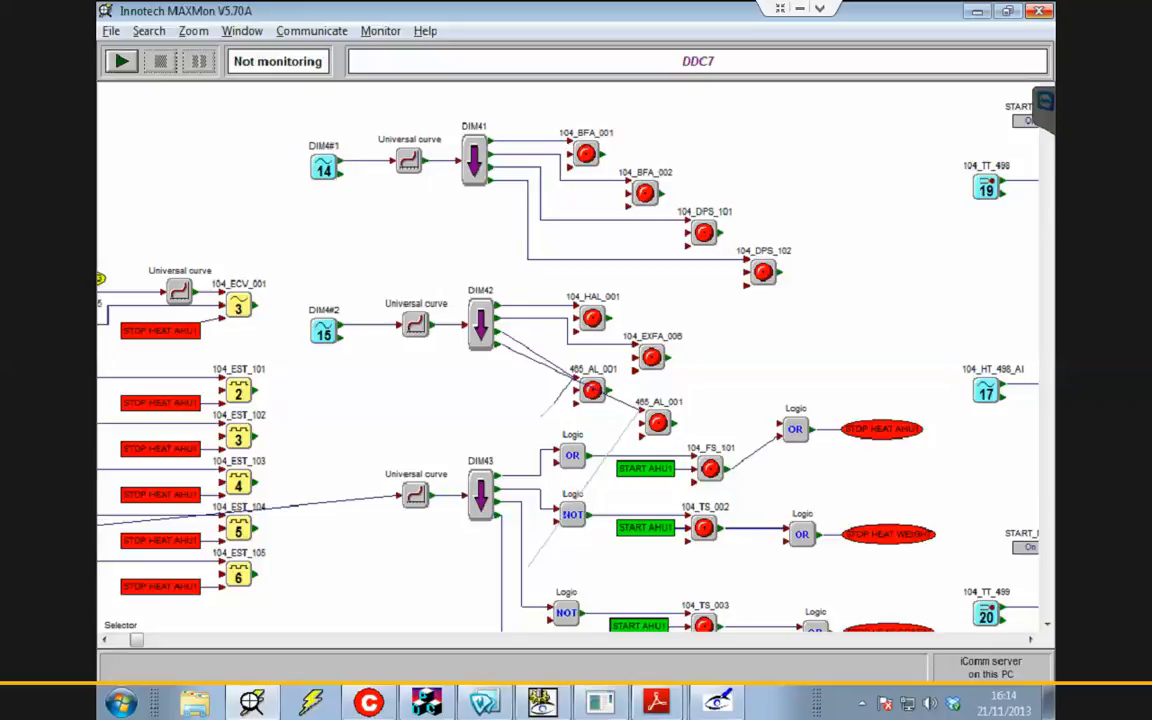
left_click(1039, 11)
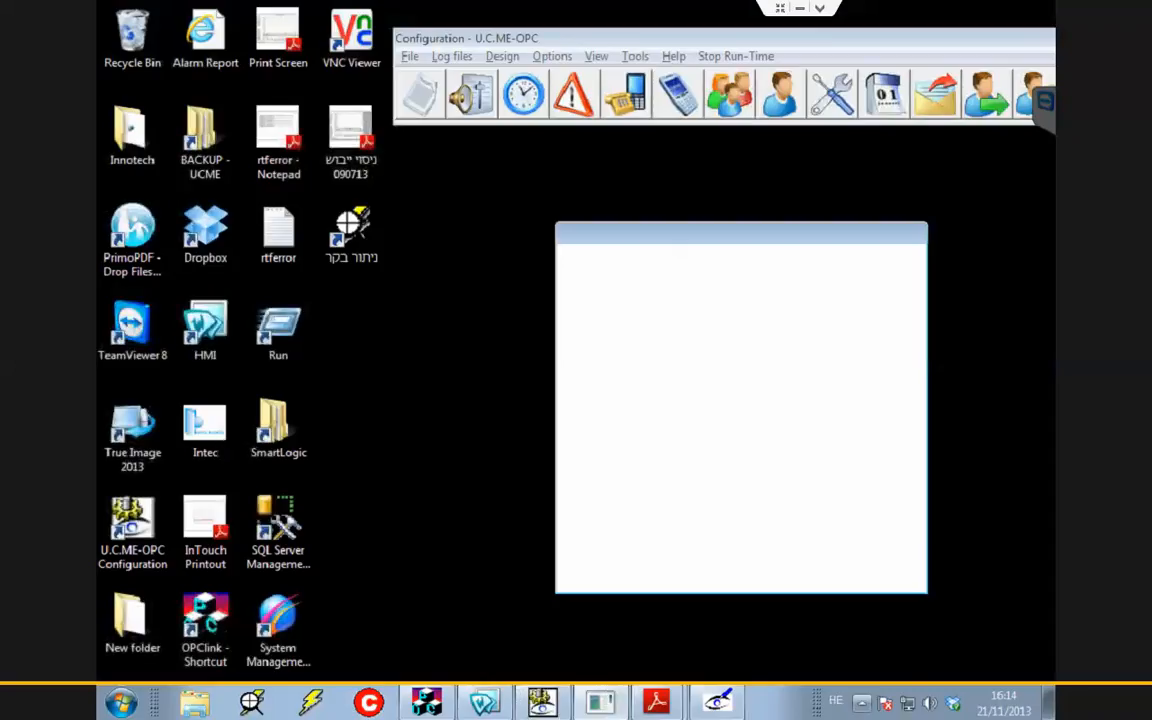
Check iComm from the notification area, then in MAXCon select Innotech MAXIM Controller (v6.20) for a new configuration
left_click(862, 703)
double_click(890, 591)
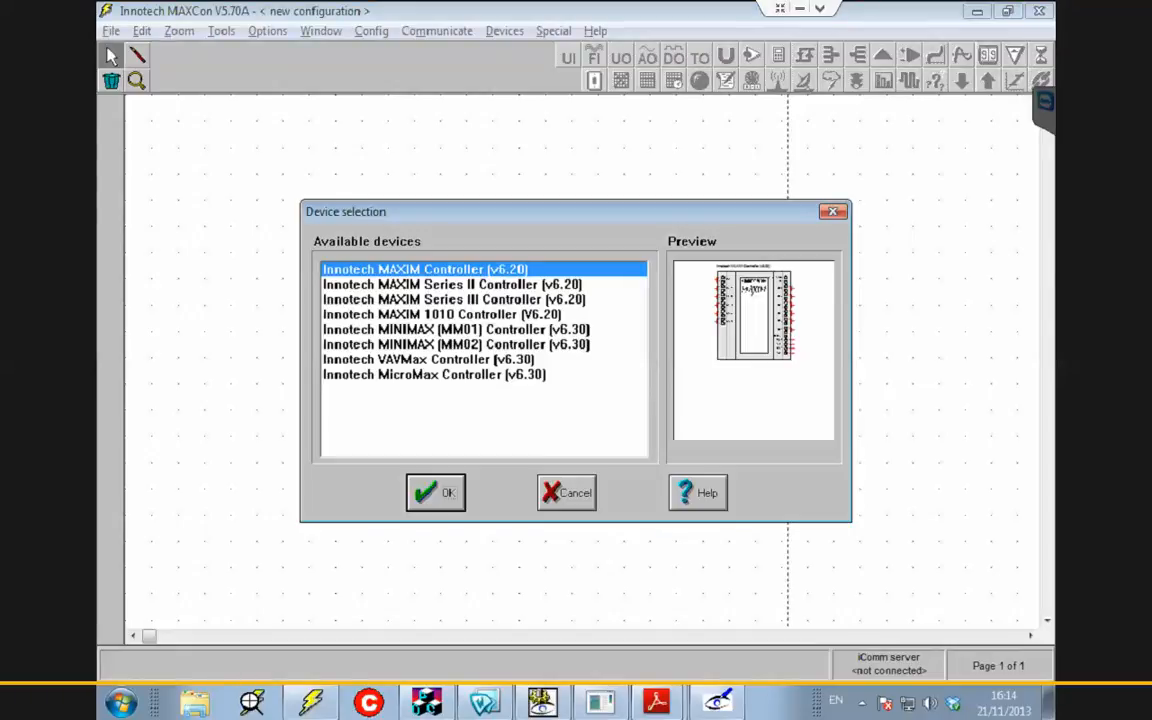
left_click(435, 492)
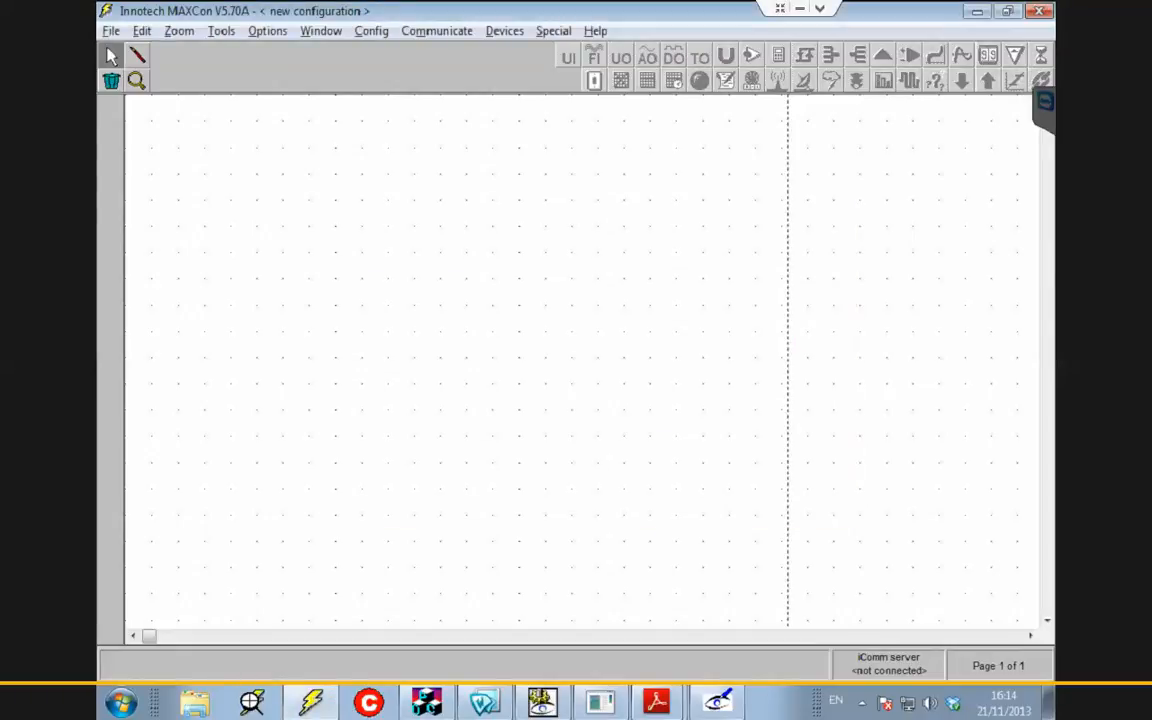
Transfer the configuration from controller DDC7 into MAXCon, entering the device password
left_click(437, 31)
key("Down")
key("Down")
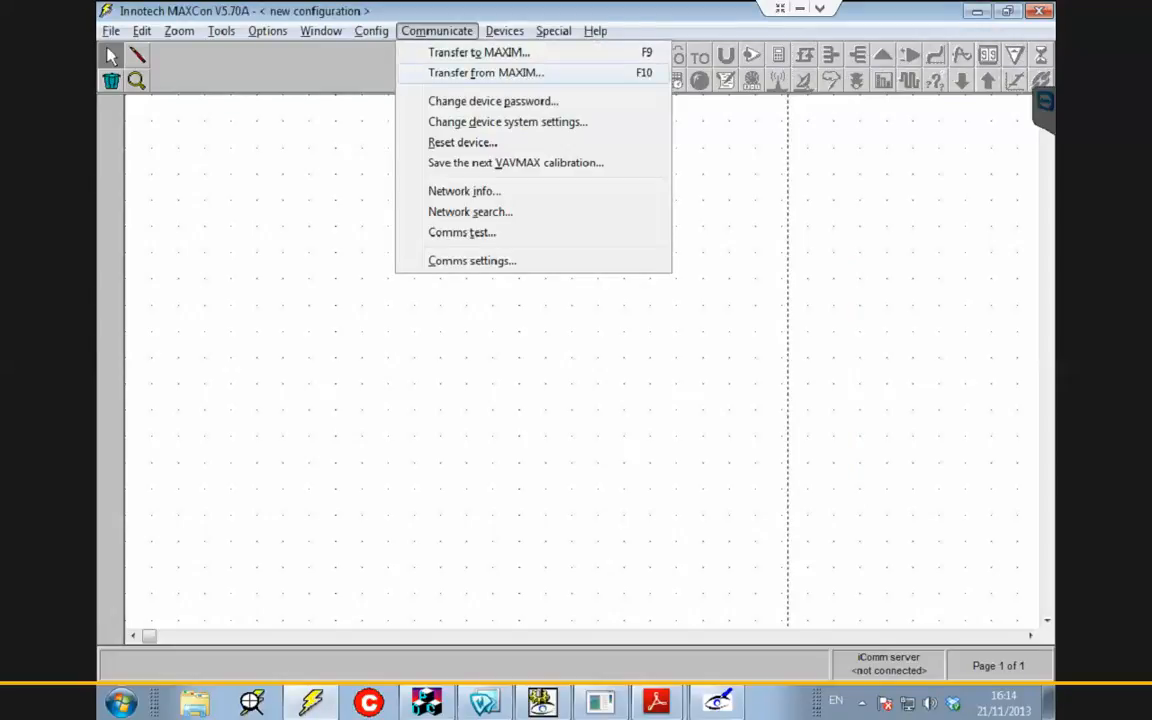
key("Return")
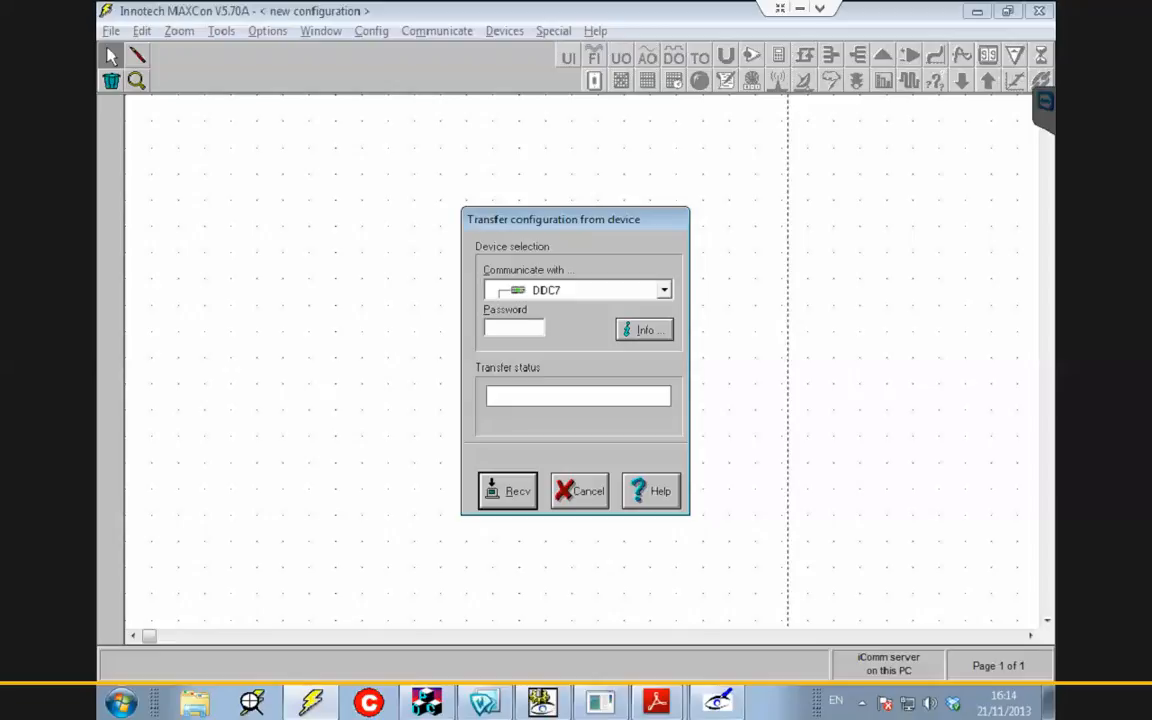
type("******")
key("Return")
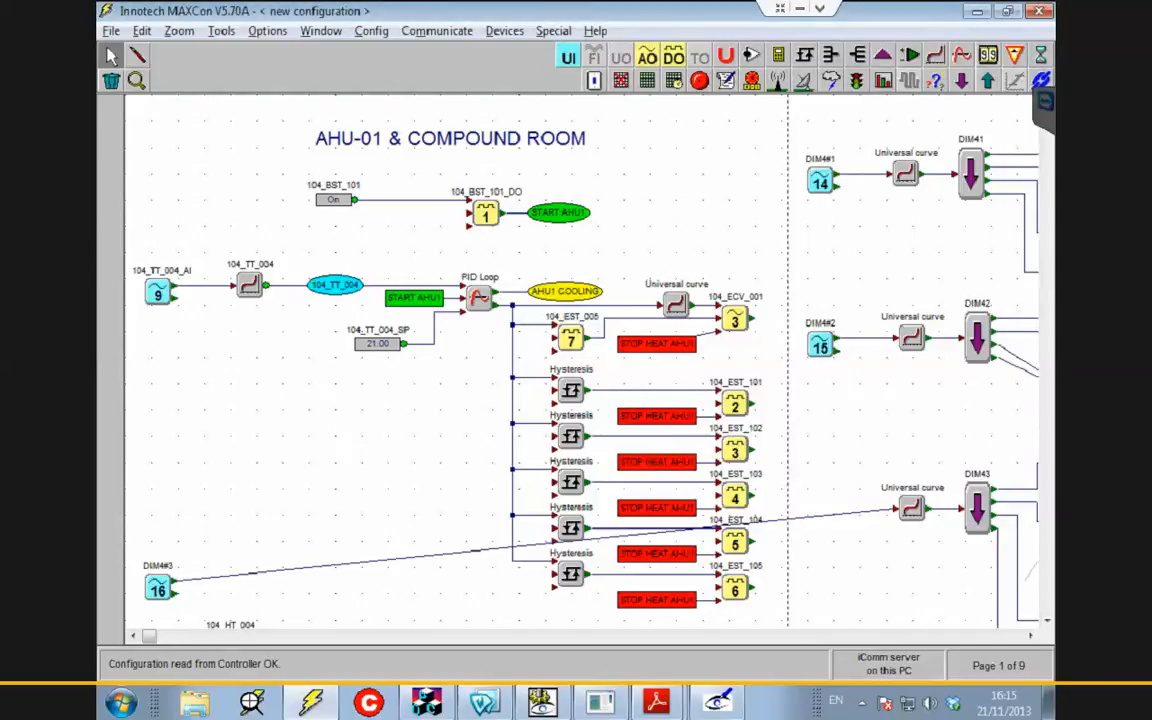
Select the AHU-01 PID Loop block and preview the controller's wiring diagram
left_click(480, 298)
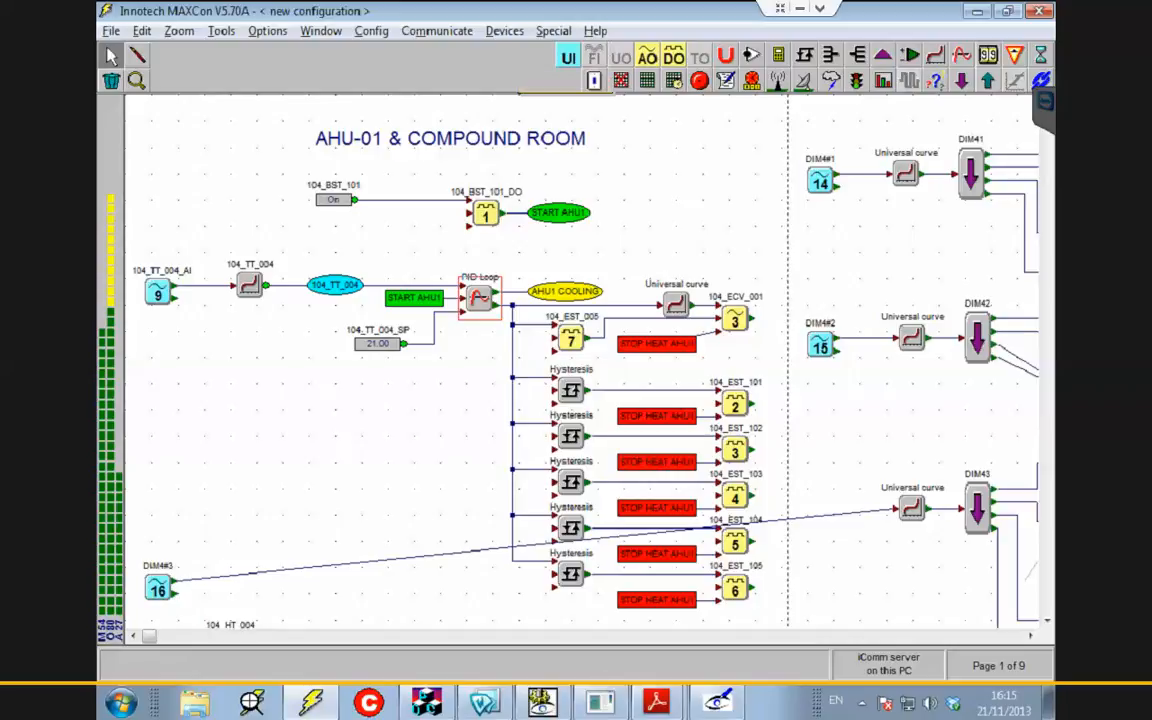
left_click(110, 31)
key("Down")
key("Down")
key("Down")
key("Down")
key("Down")
key("Down")
key("Down")
key("Down")
key("Down")
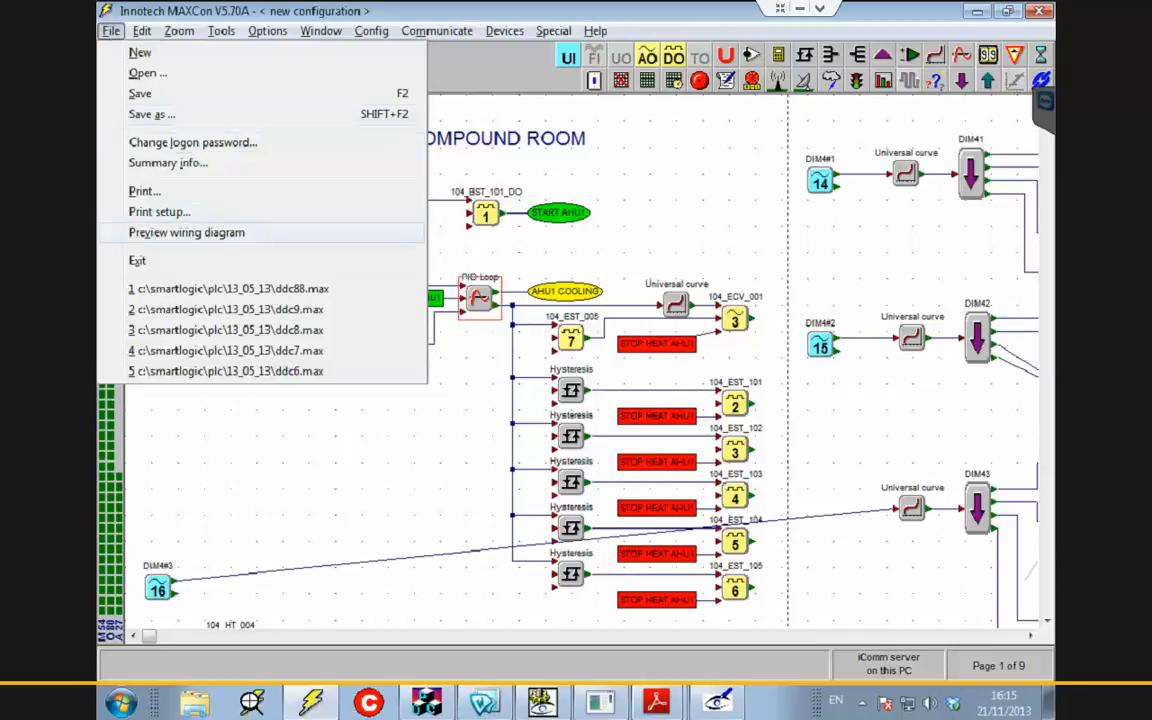
key("Return")
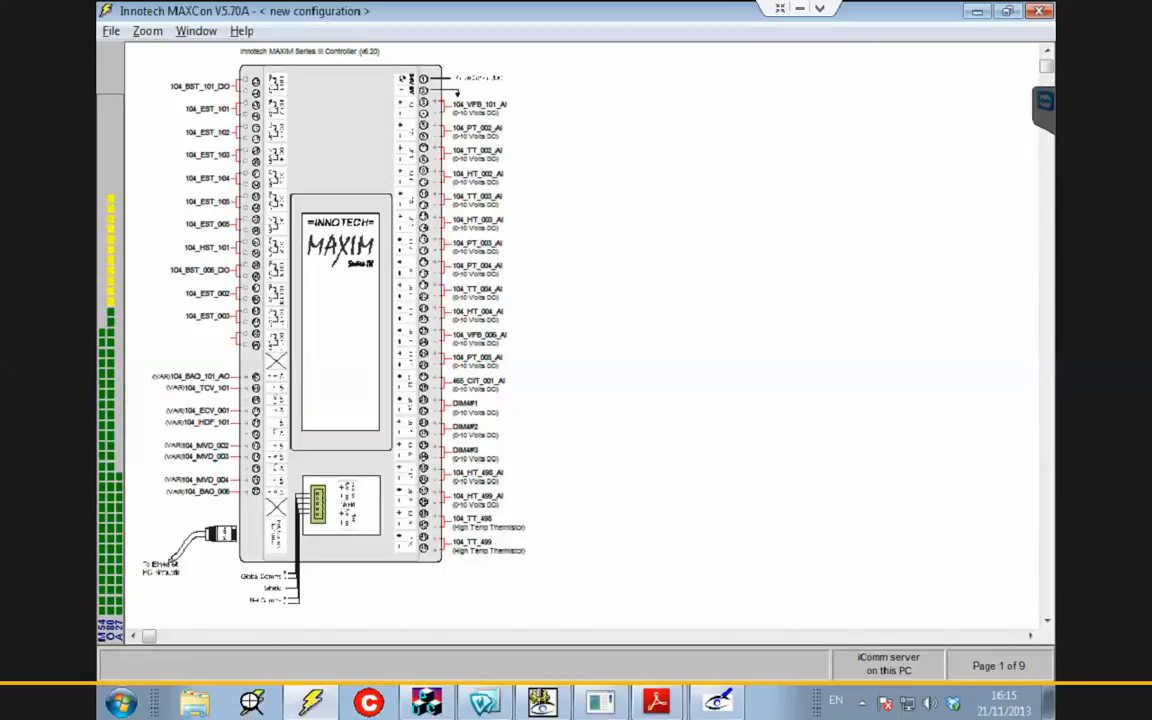
Examine the enlarged wiring diagram's input and output terminals
key("alt+z")
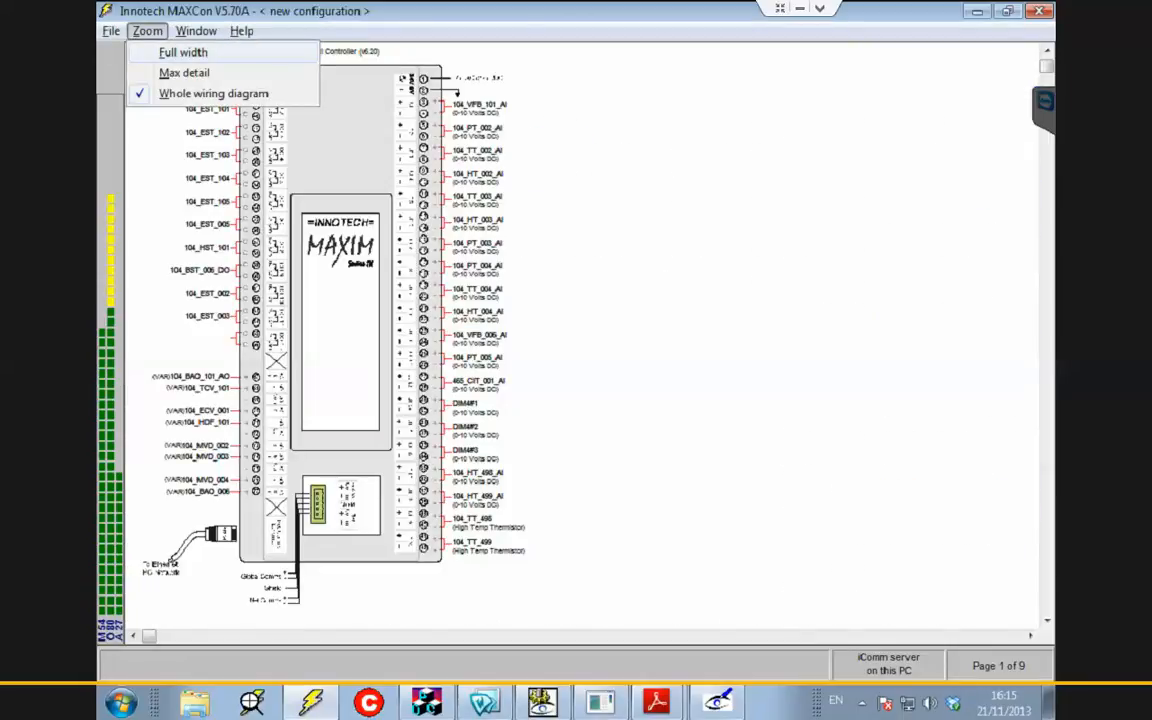
left_click(184, 73)
key("Page_Down")
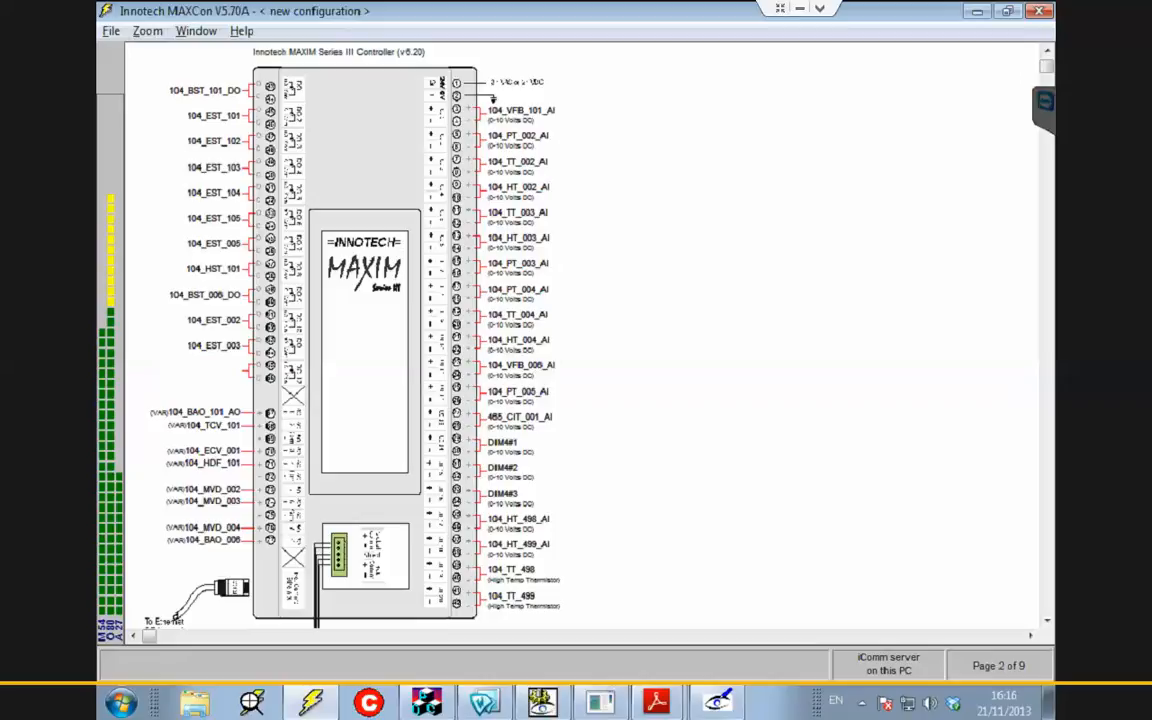
key("Page_Up")
key("Page_Down")
key("Page_Down")
Minimize and restore MAXCon, and stop previewing the wiring diagram
left_click(311, 702)
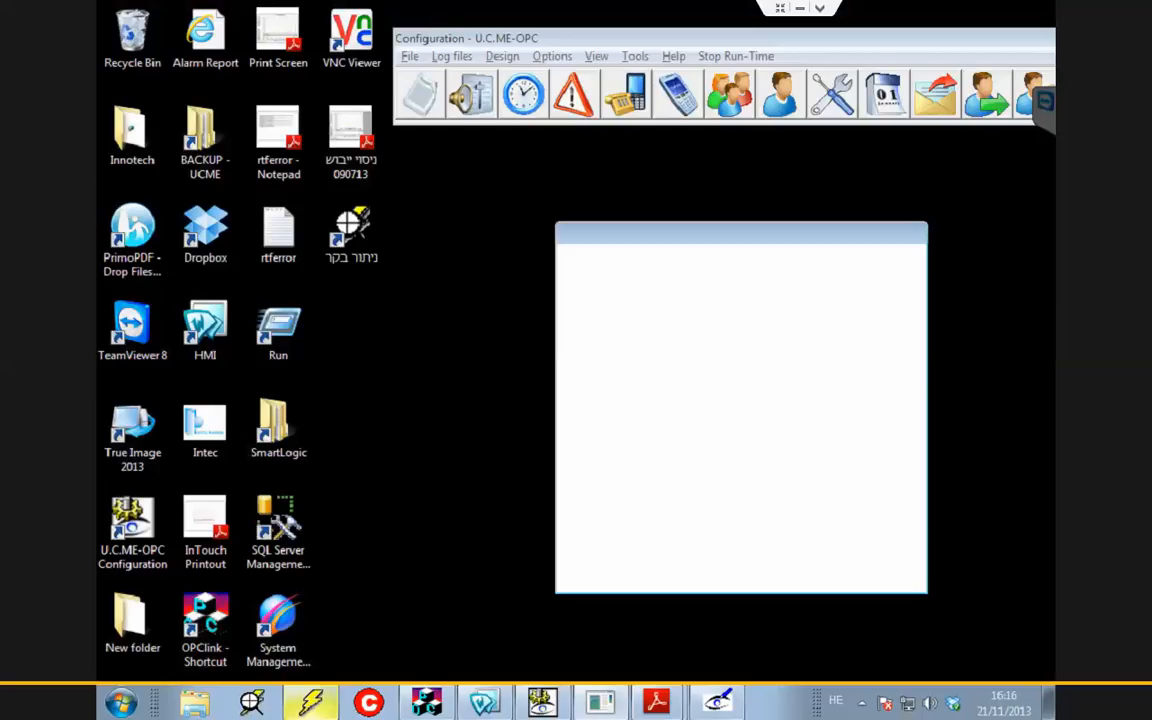
left_click(311, 702)
left_click(111, 31)
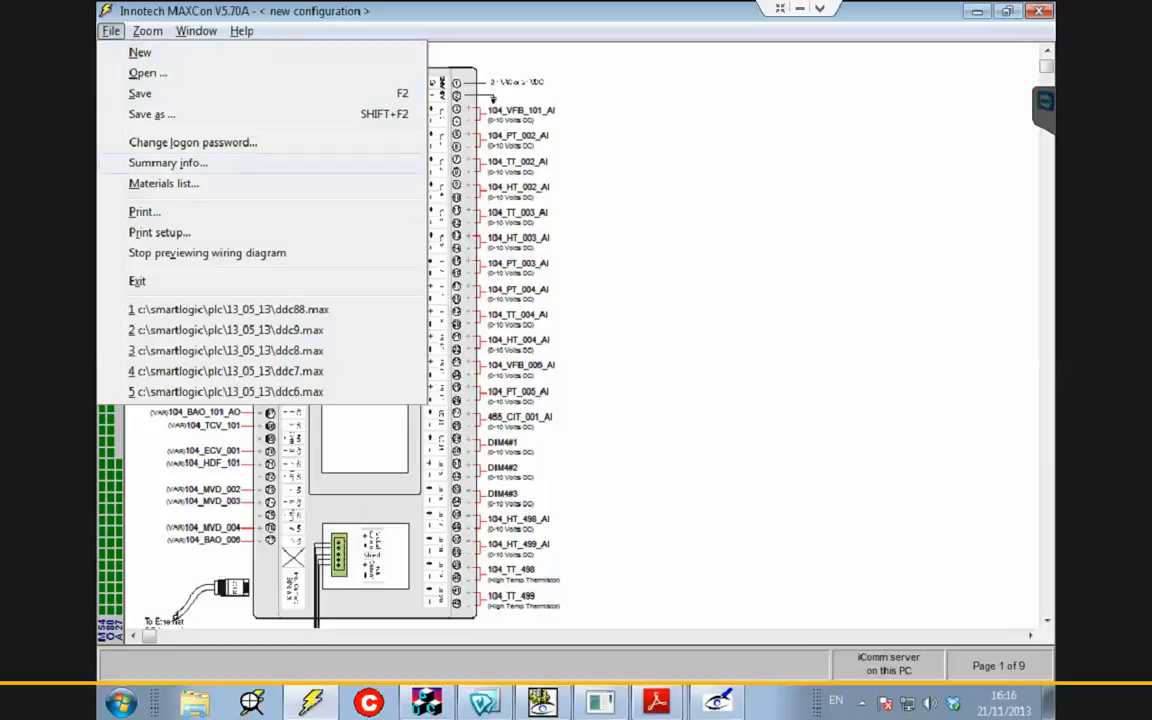
left_click(207, 253)
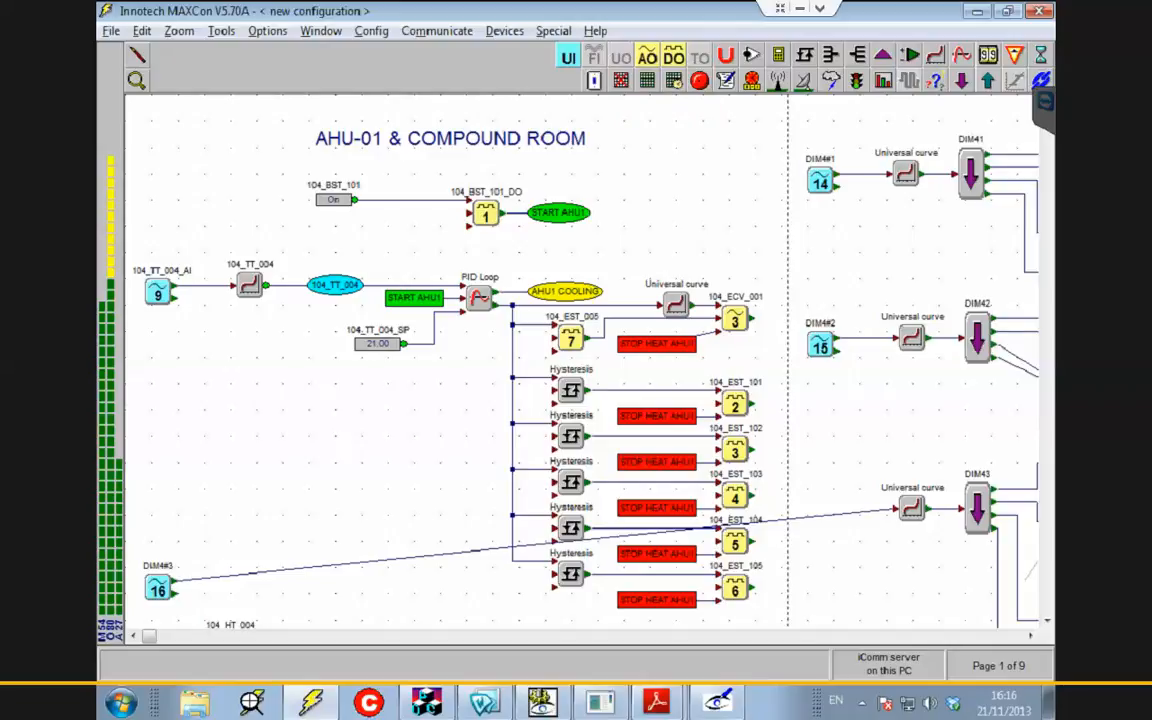
Look at the setpoint and alarm blocks on page 4, open the transfer to MAXIM for DDC7 and cancel it without sending
left_click(1046, 572)
left_click(1046, 572)
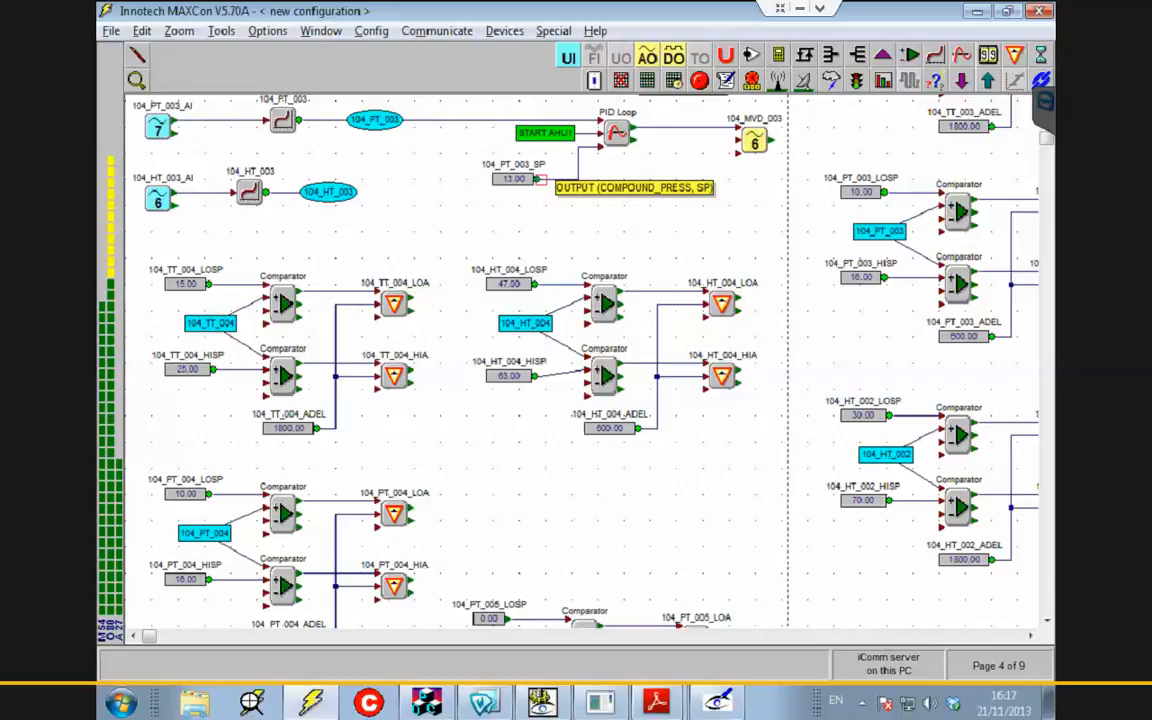
left_click(436, 30)
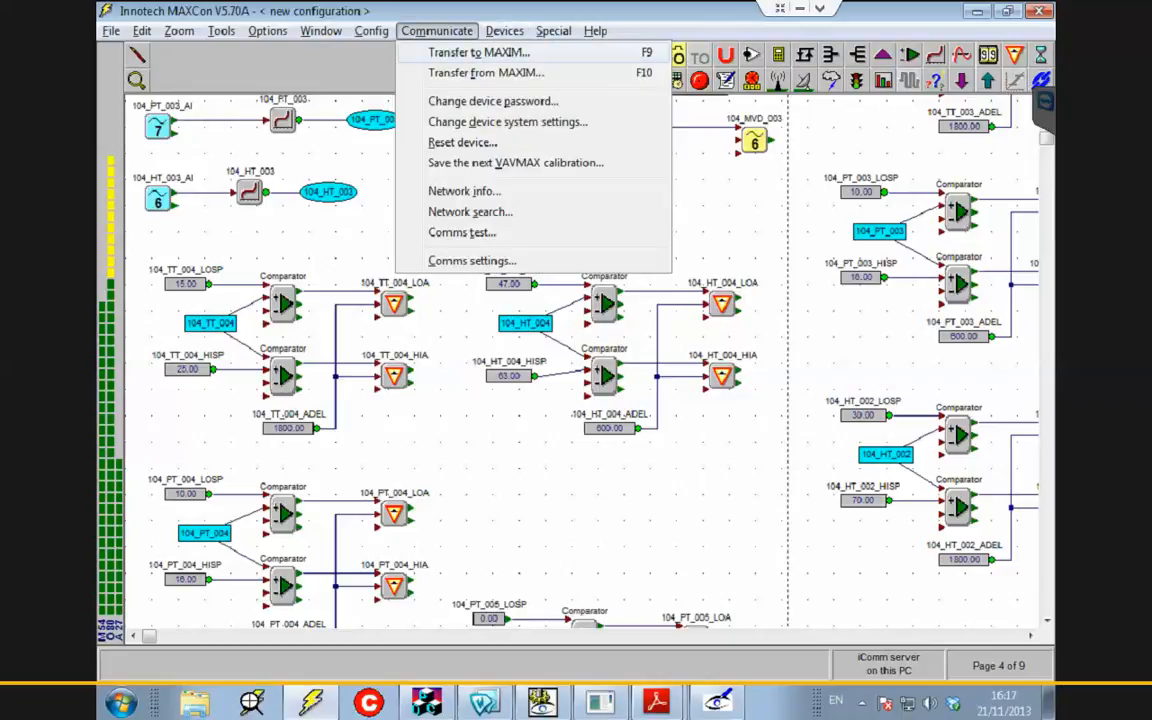
left_click(478, 52)
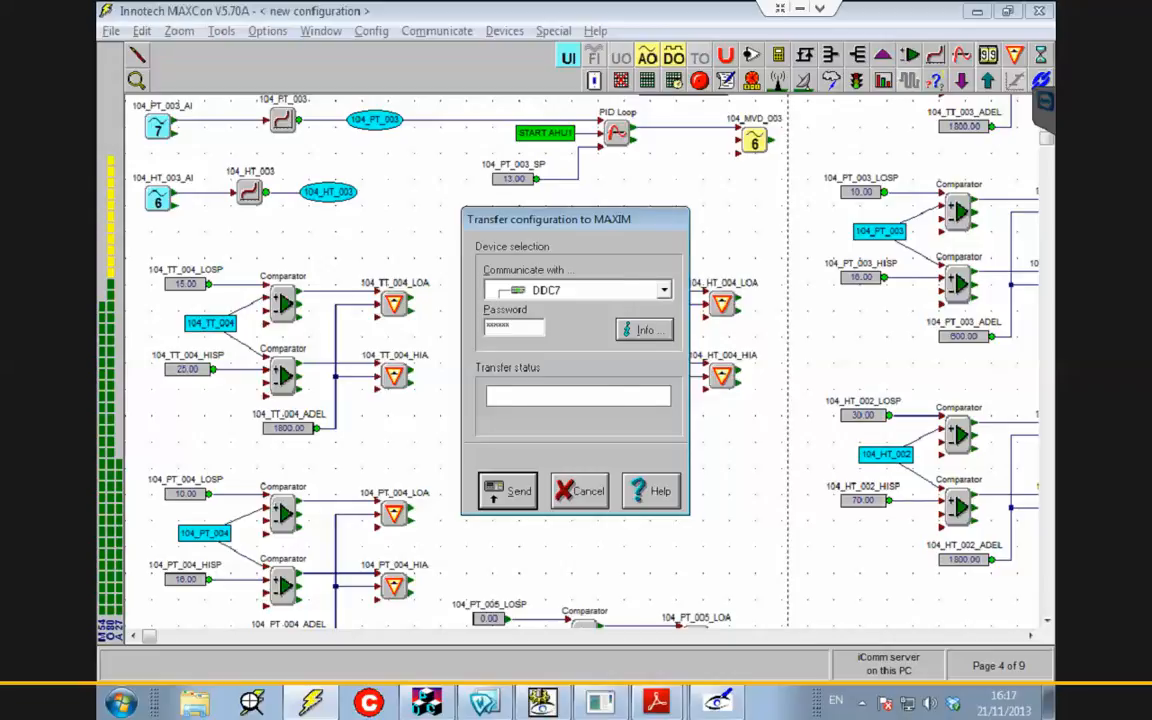
key("Escape")
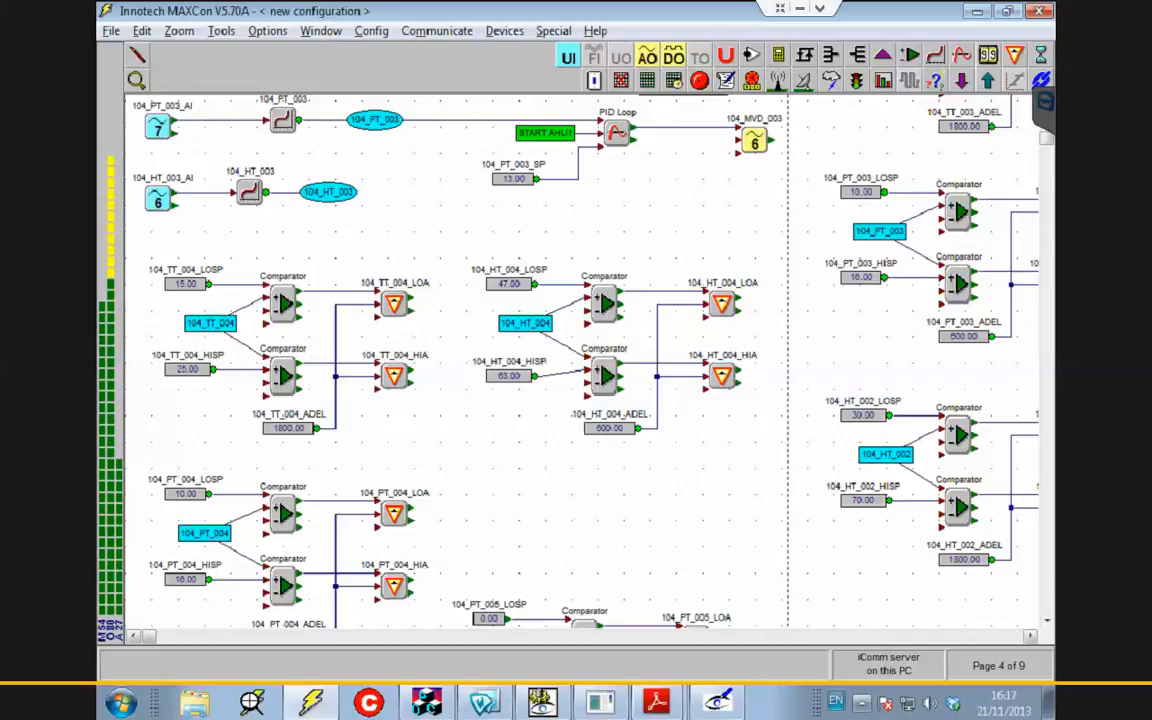
Show the hidden notification-area icons
left_click(862, 704)
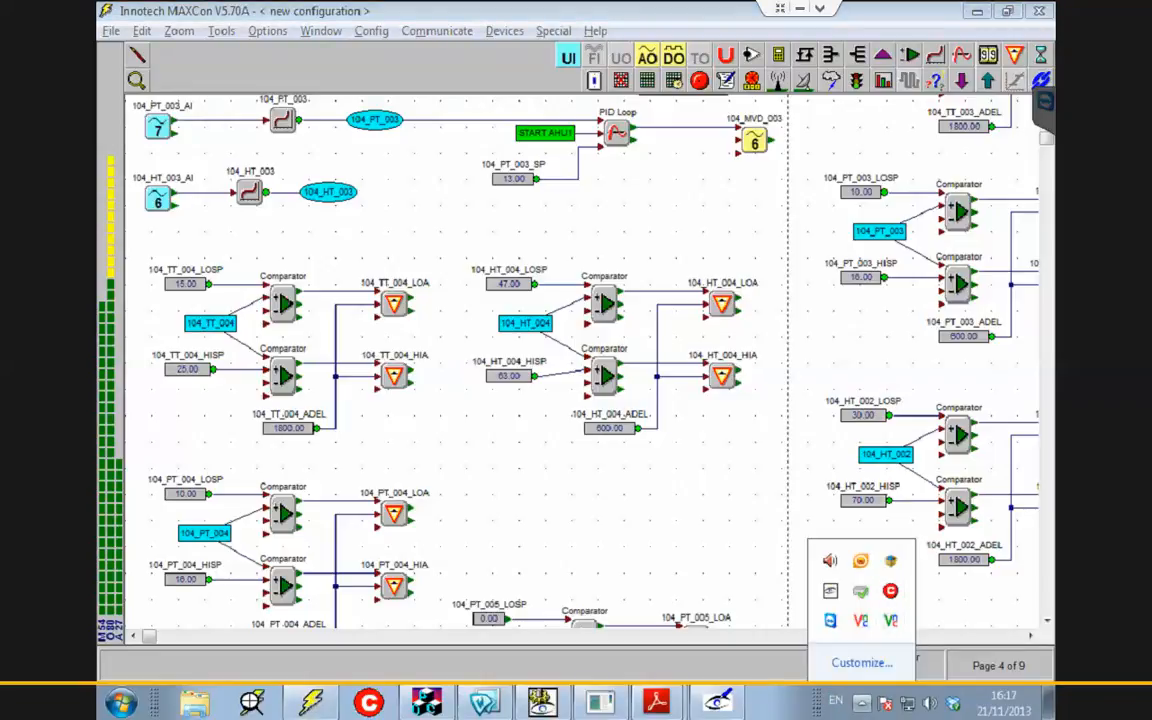